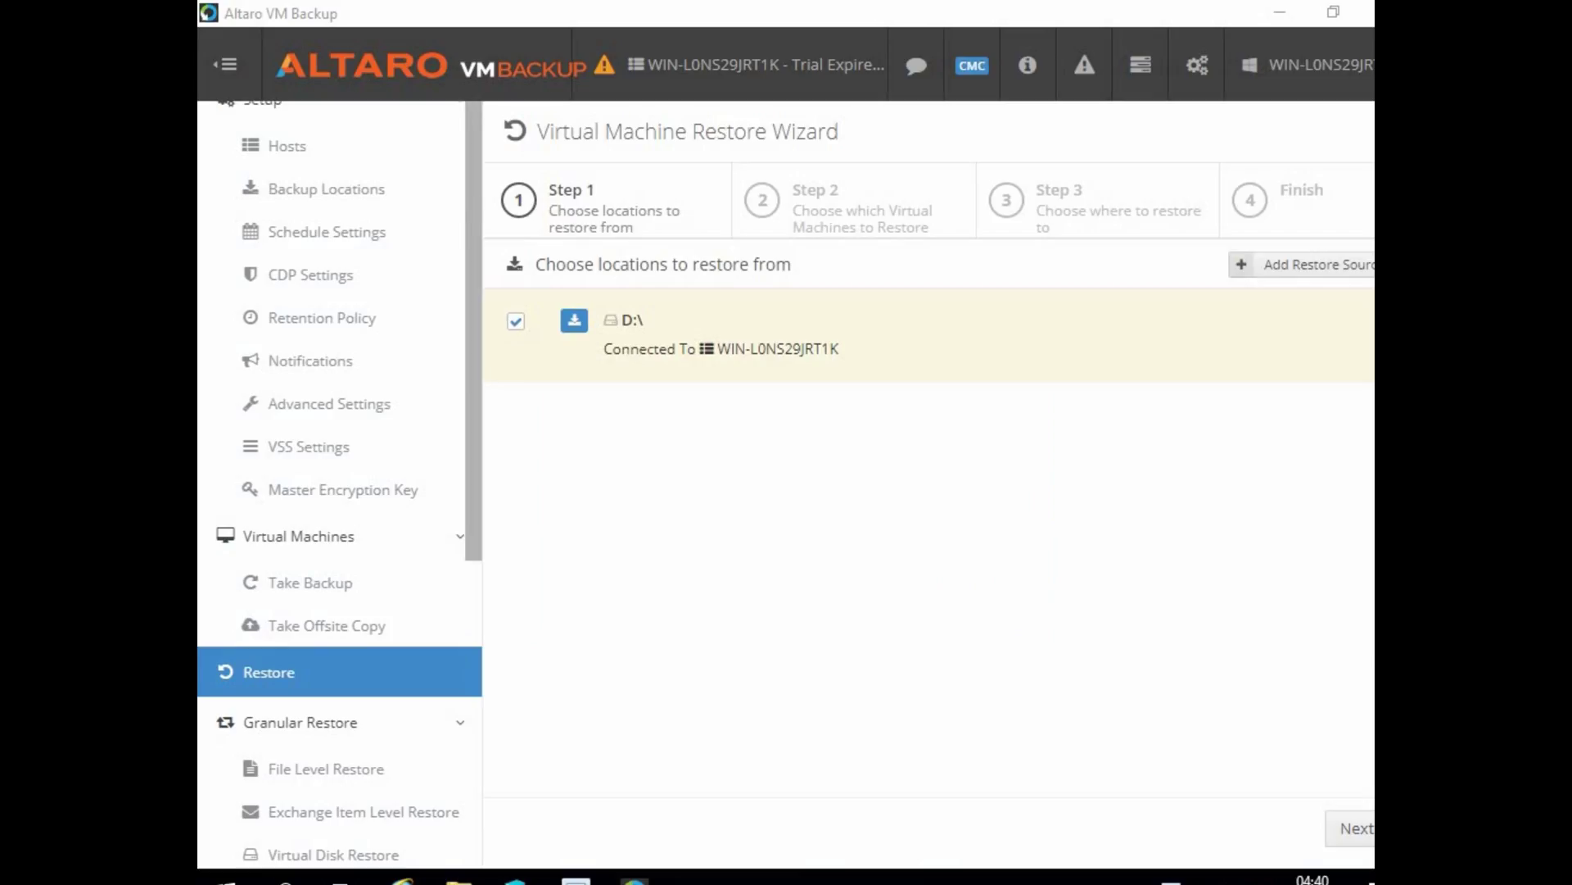
Leave the restore wizard for the Dashboard and scroll down the left menu.
click(233, 72)
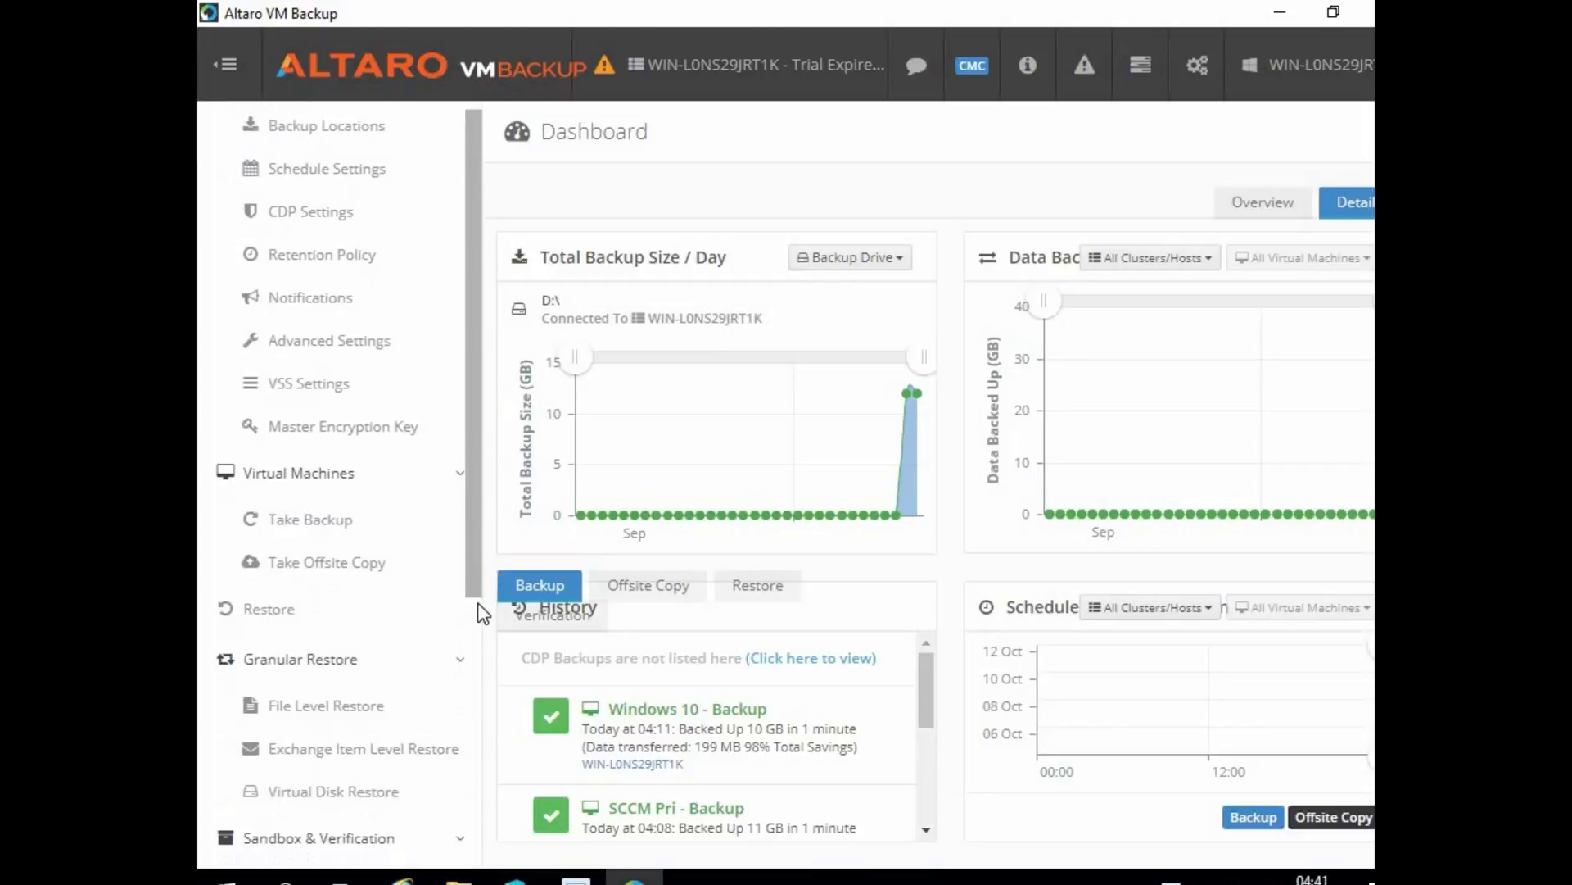
scroll(480, 620, down, 1)
scroll(480, 620, down, 1)
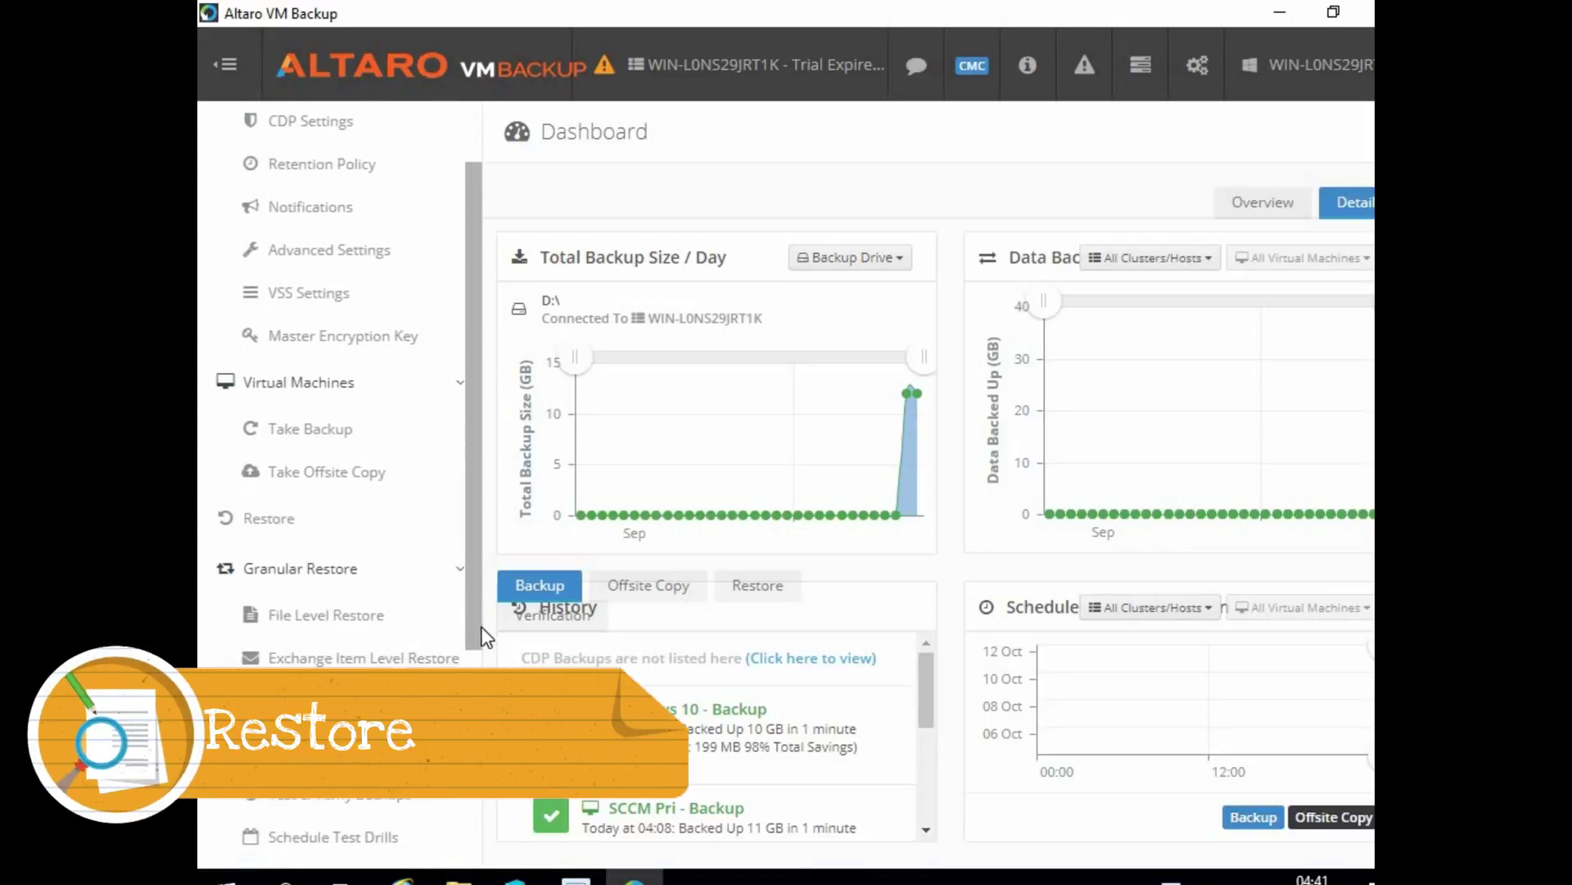
Start a new restore of DC1 from the D:\ backup location and view the available hosts.
click(273, 508)
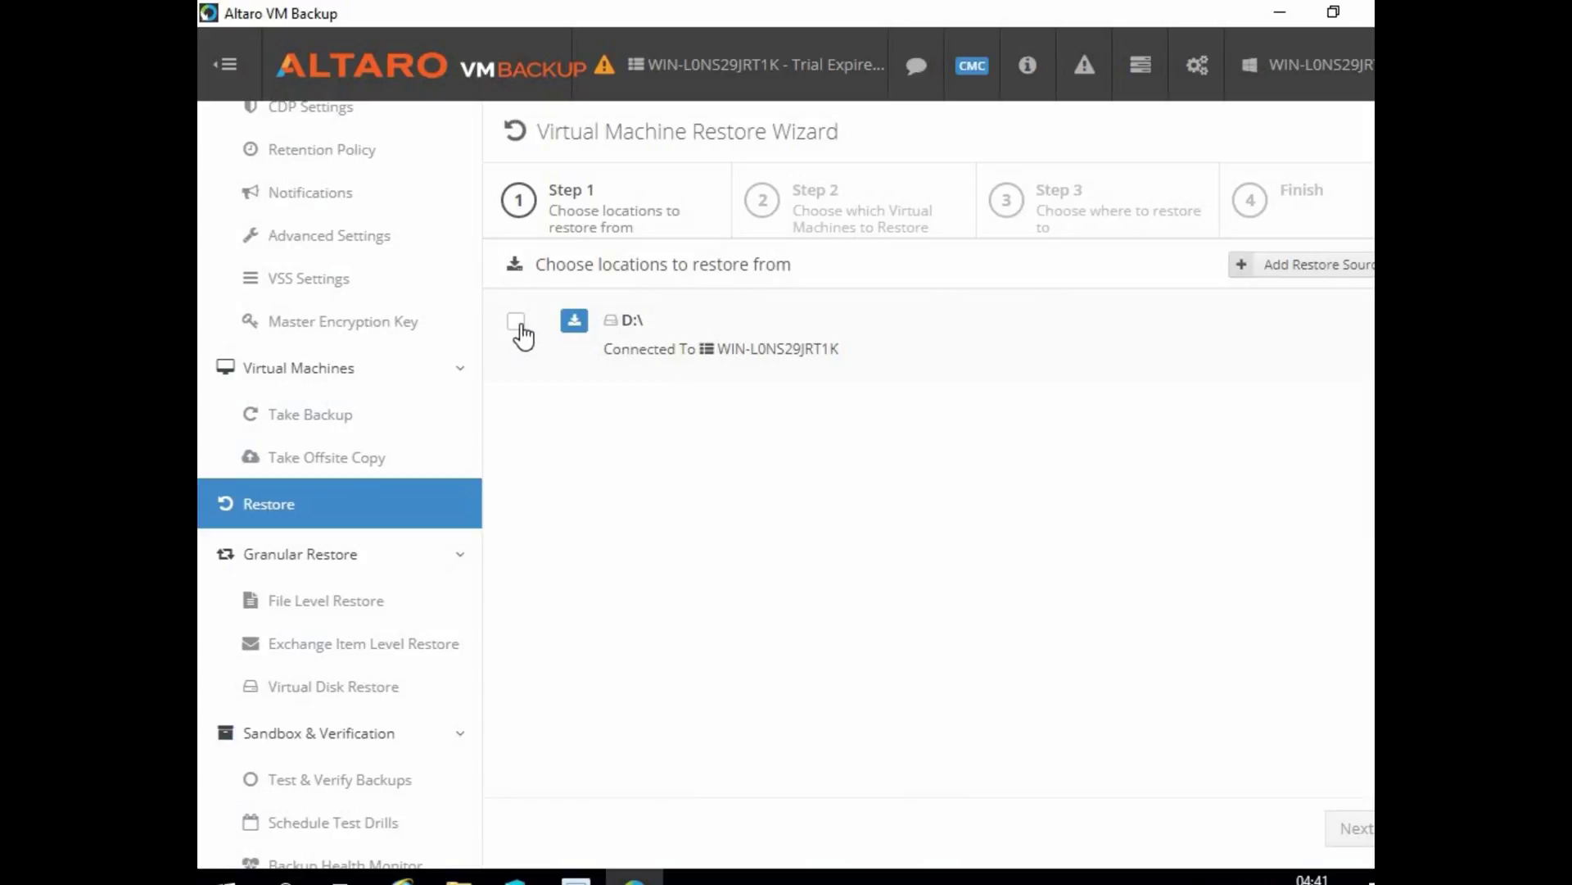
click(562, 328)
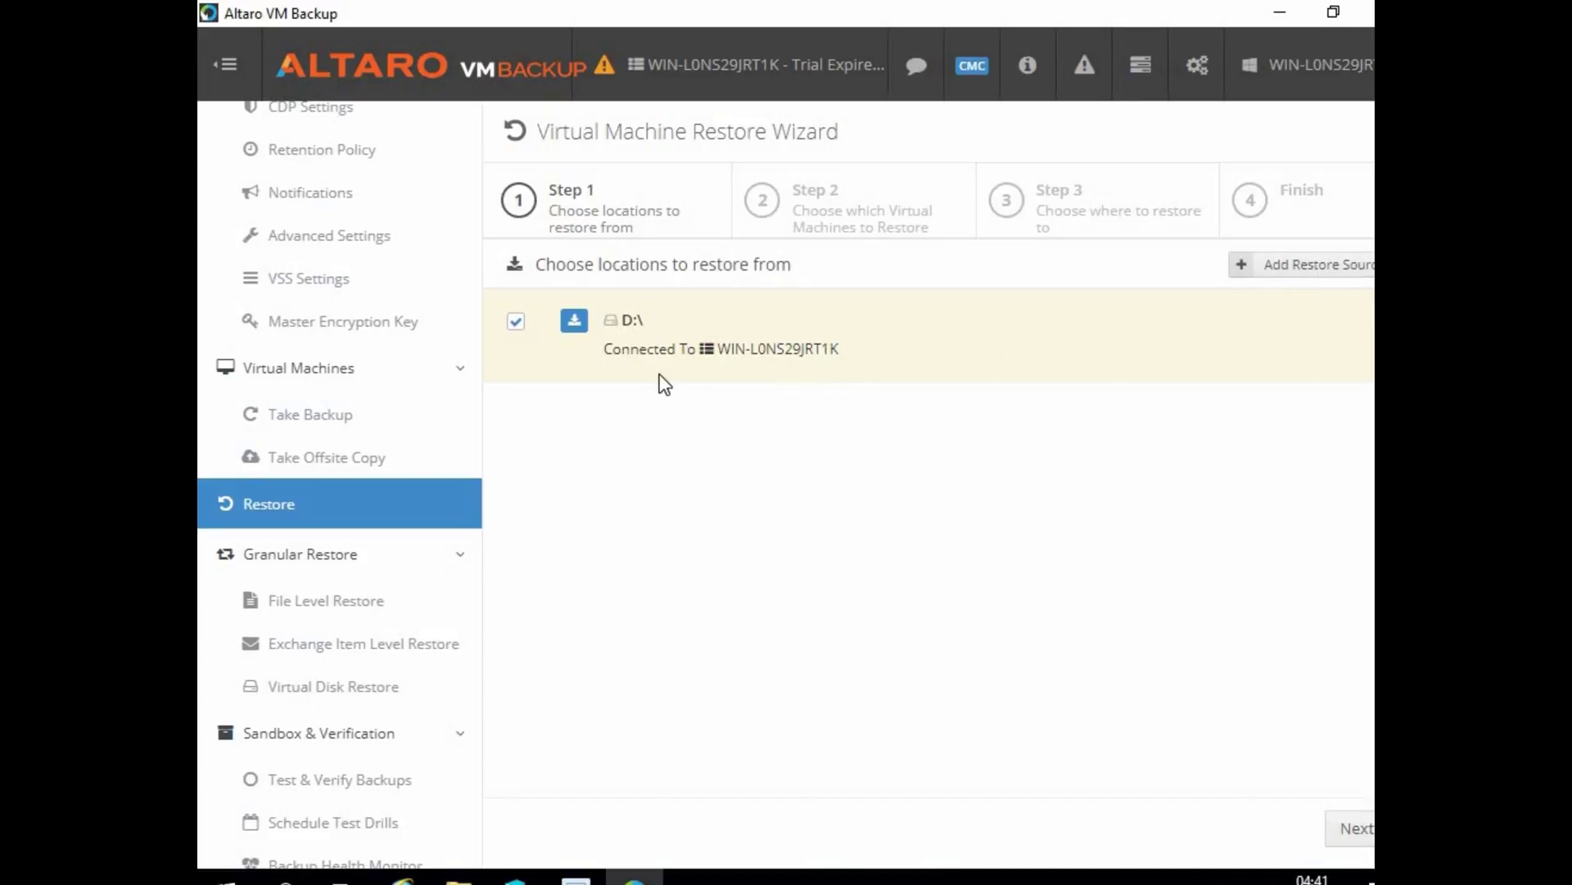
click(1355, 831)
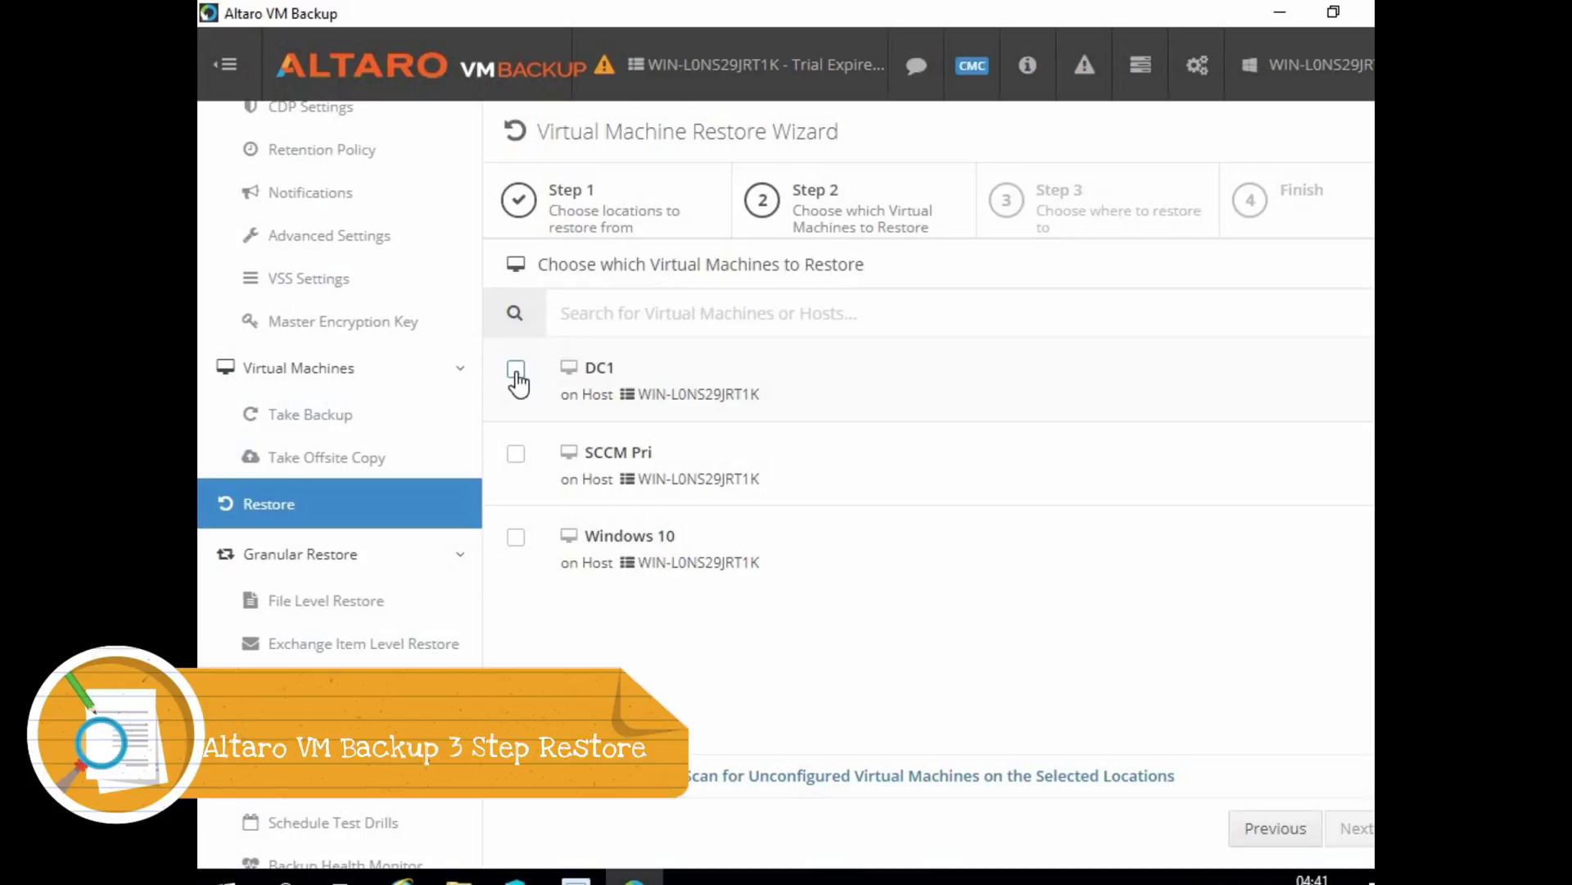
click(516, 375)
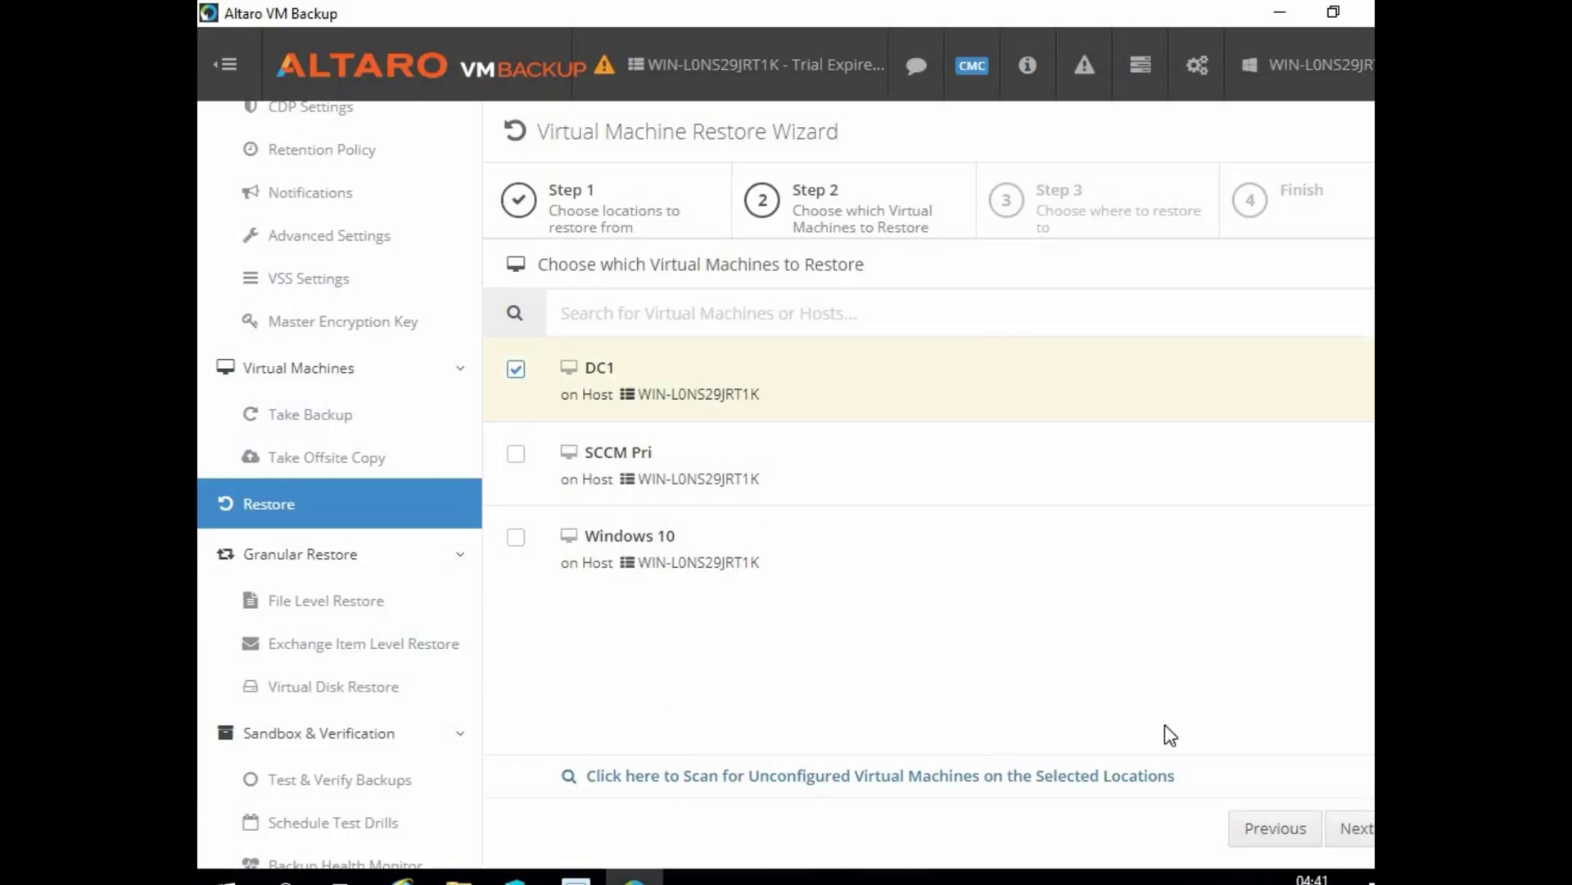
click(1355, 832)
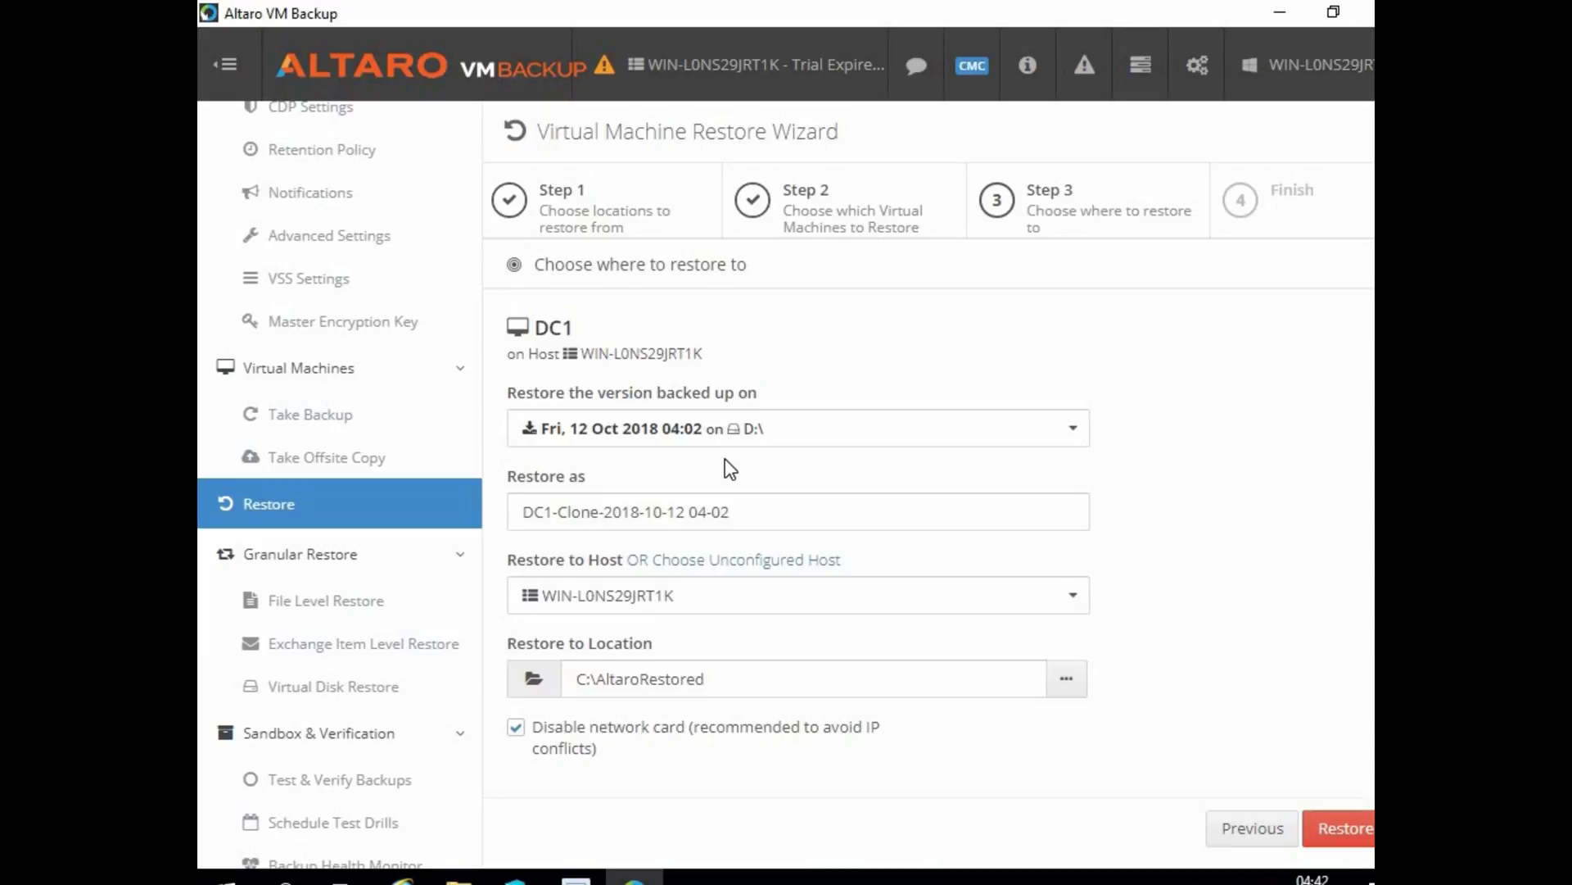
click(765, 559)
Keep the current host and restore DC1 into a new 'DC Restored' folder on drive E.
click(766, 560)
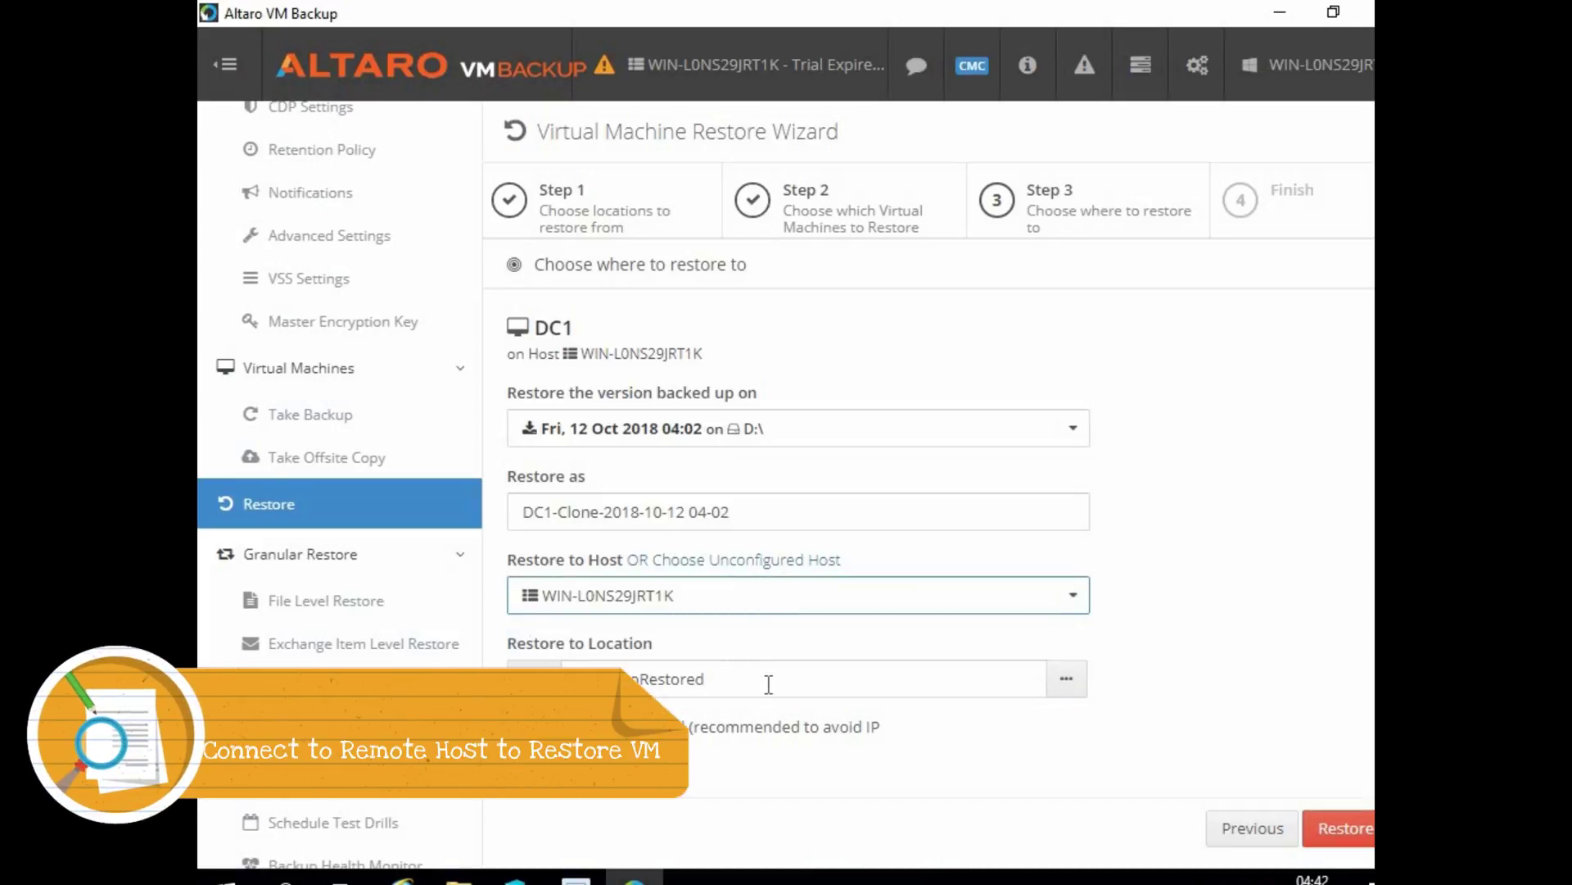
click(1066, 679)
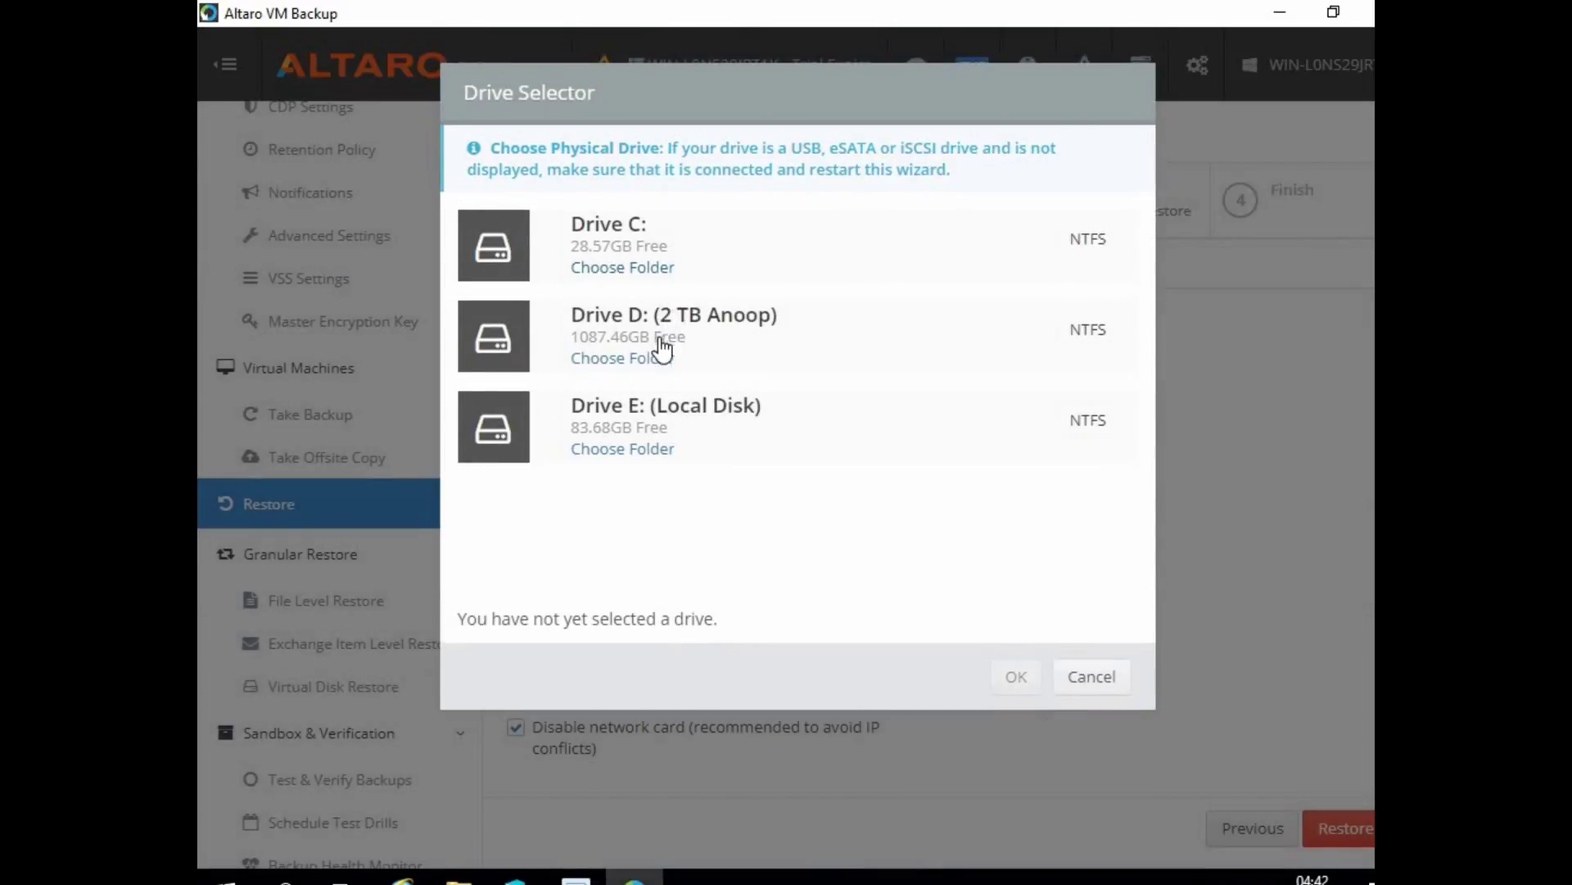
click(628, 429)
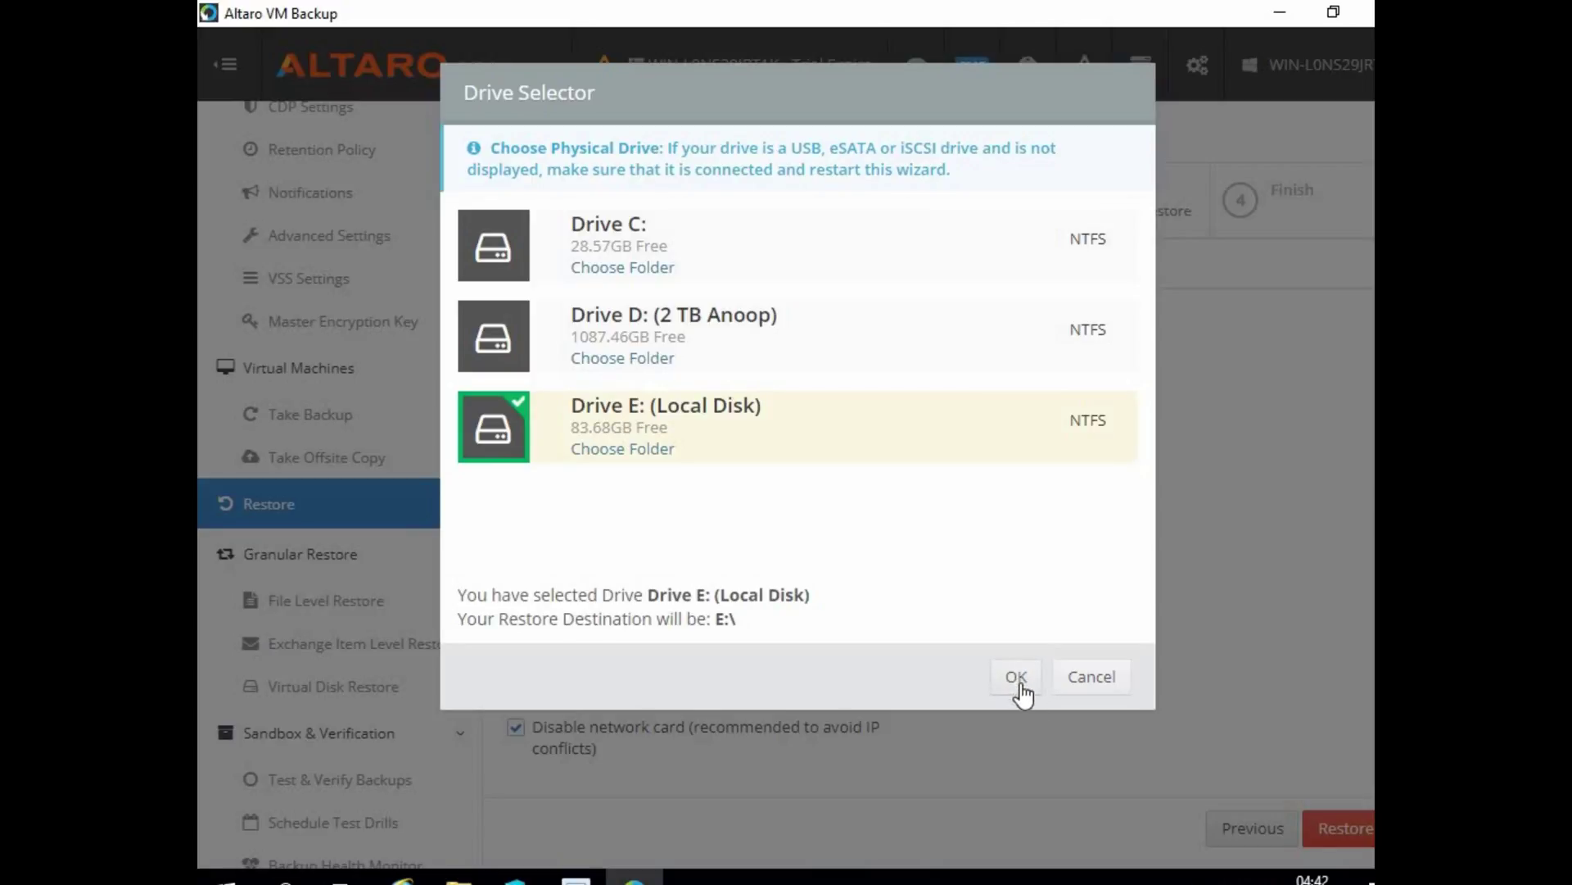
click(616, 450)
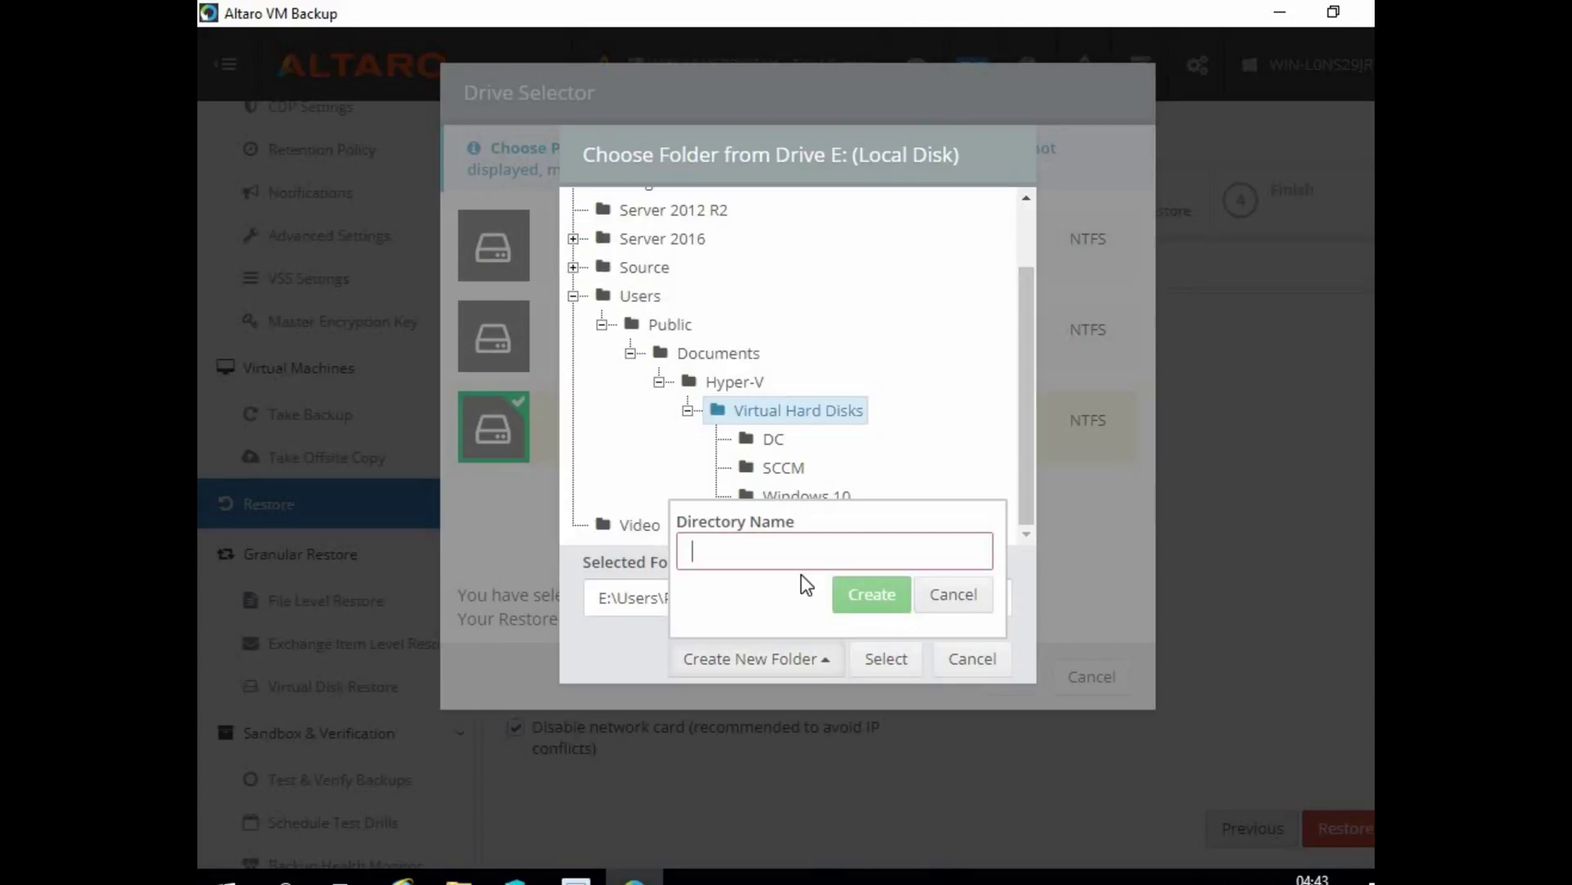
text(DC)
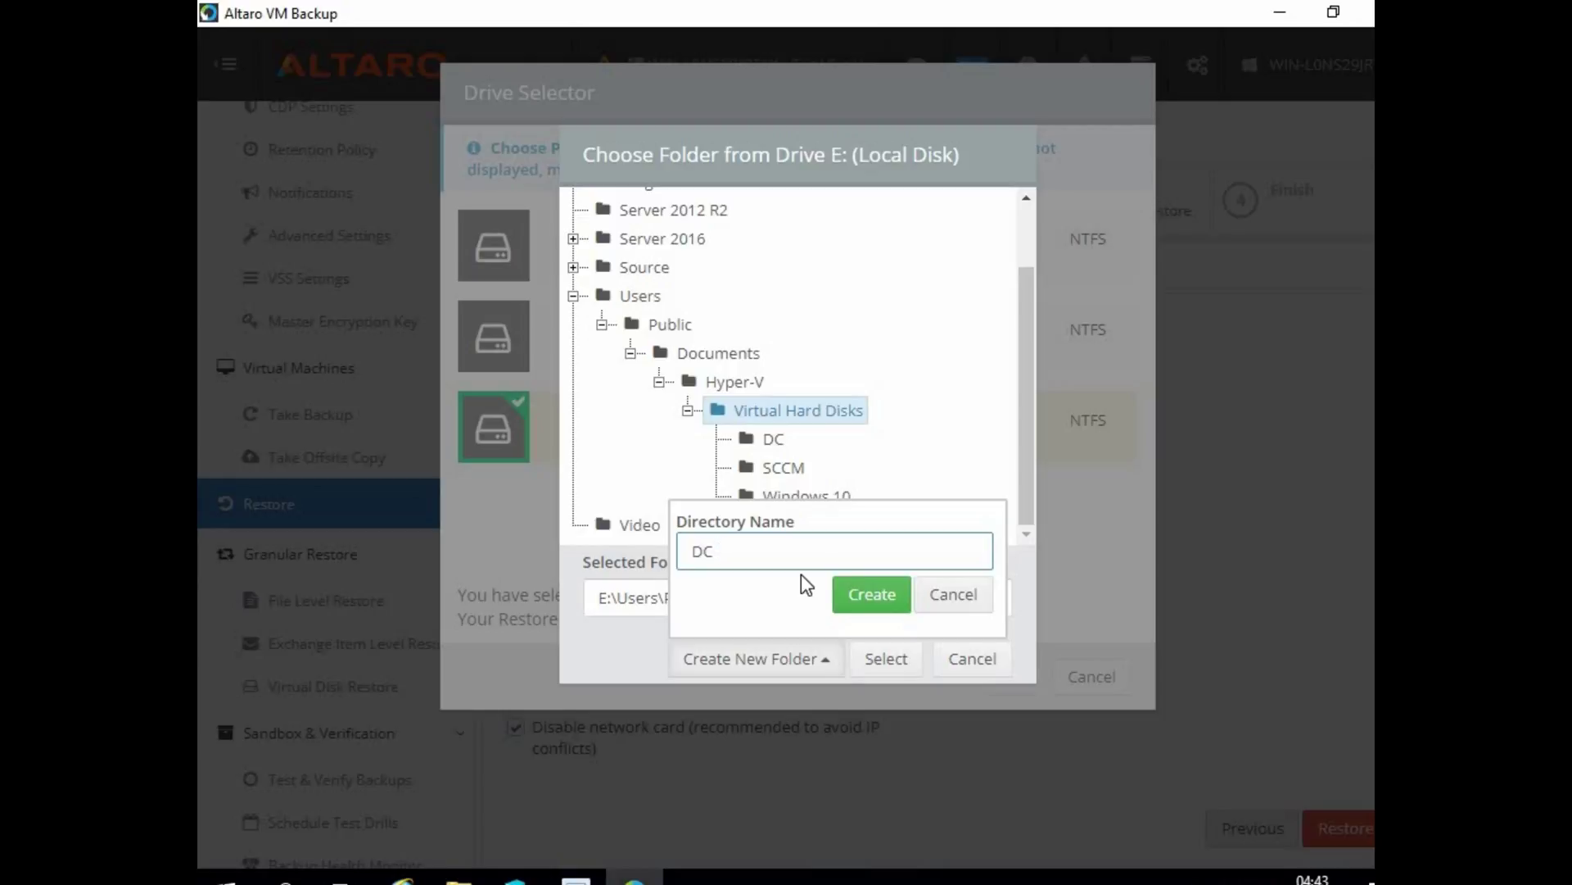
text( Reto)
text(red)
key(Left)
key(Left)
key(Left)
key(Left)
key(Left)
text(s)
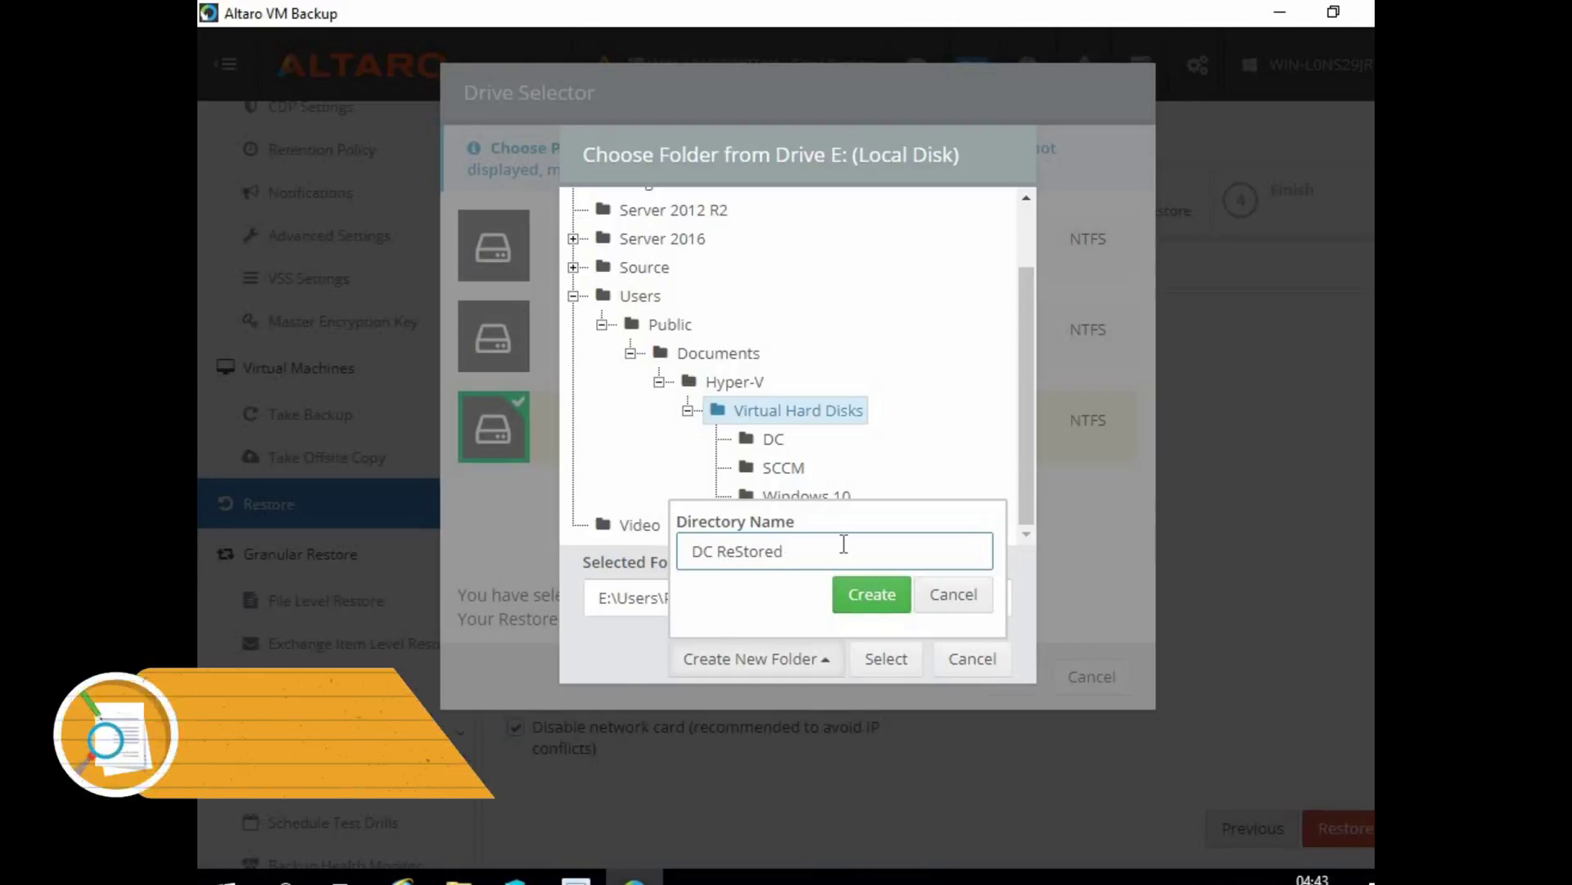
click(862, 596)
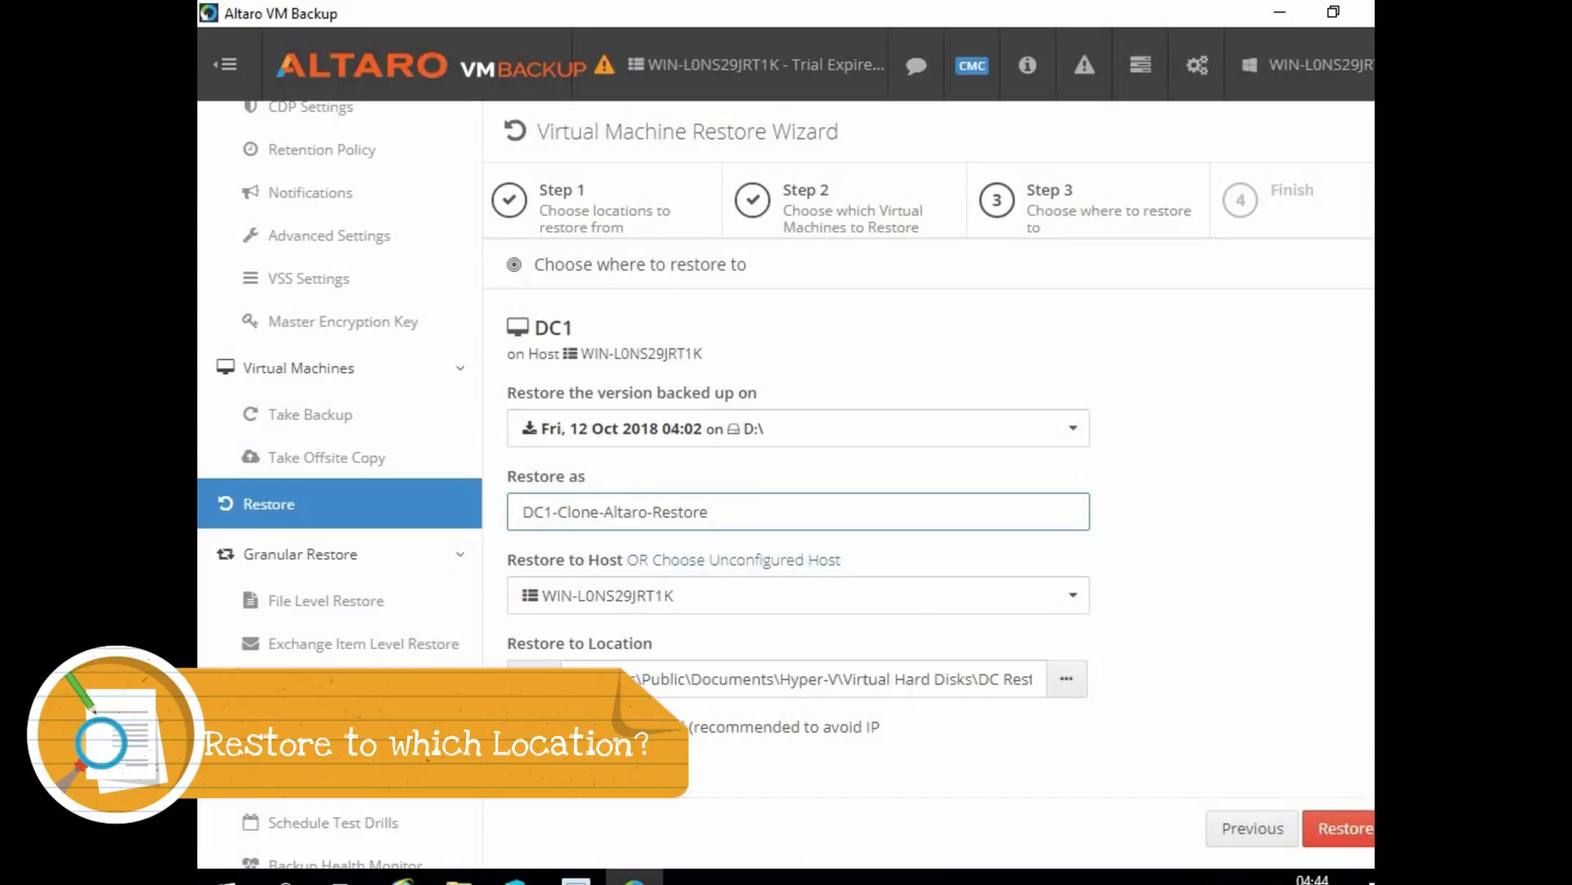
Restore DC1 with its network card disabled and monitor progress on the Dashboard.
click(516, 728)
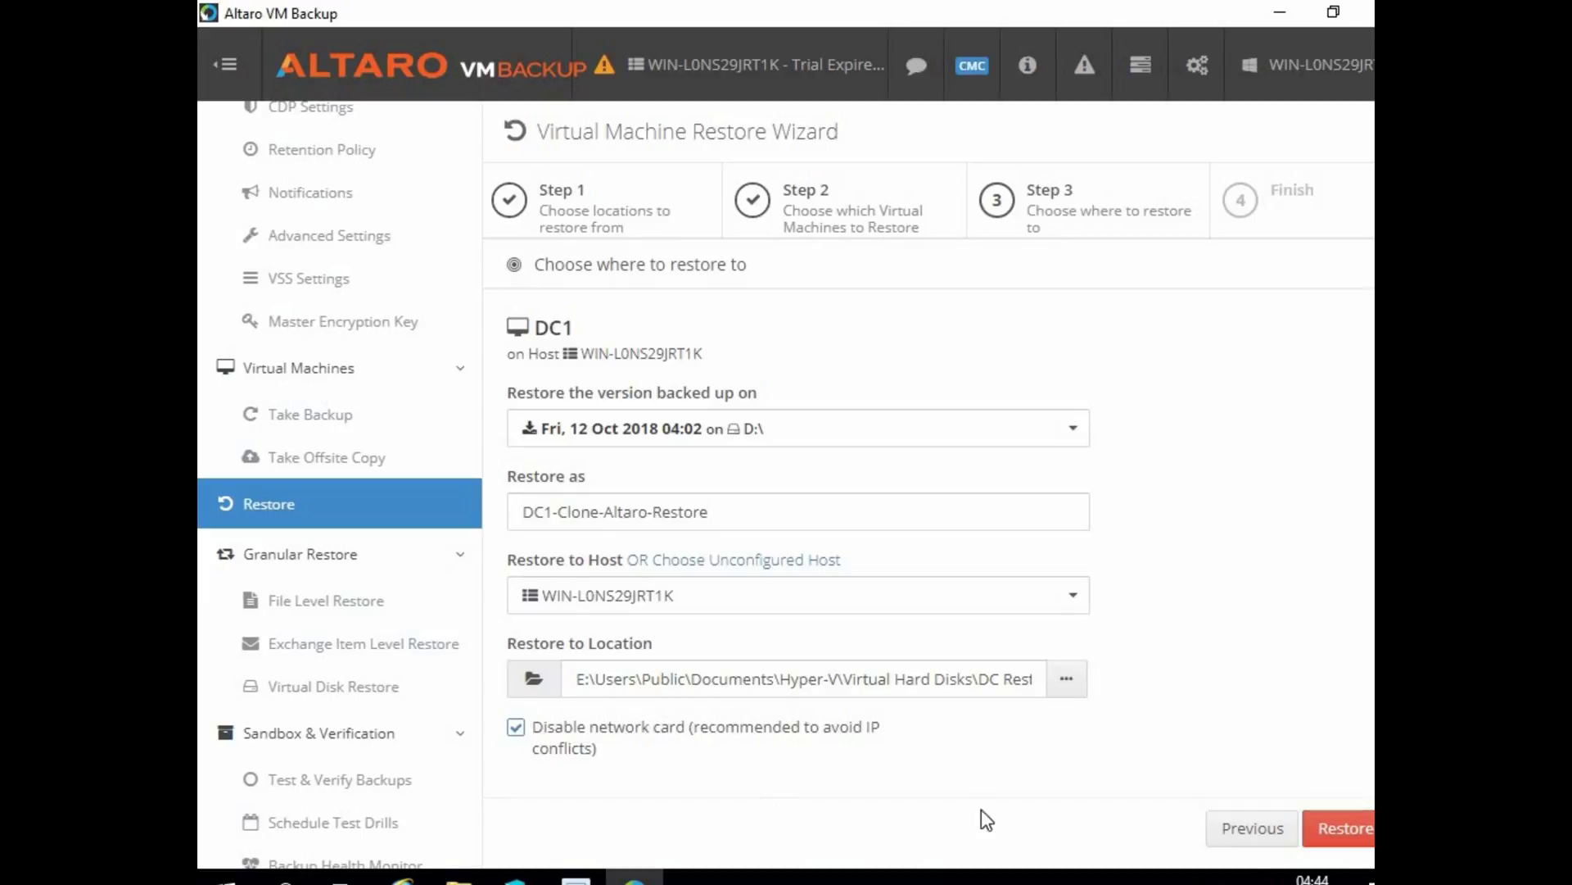
click(1341, 828)
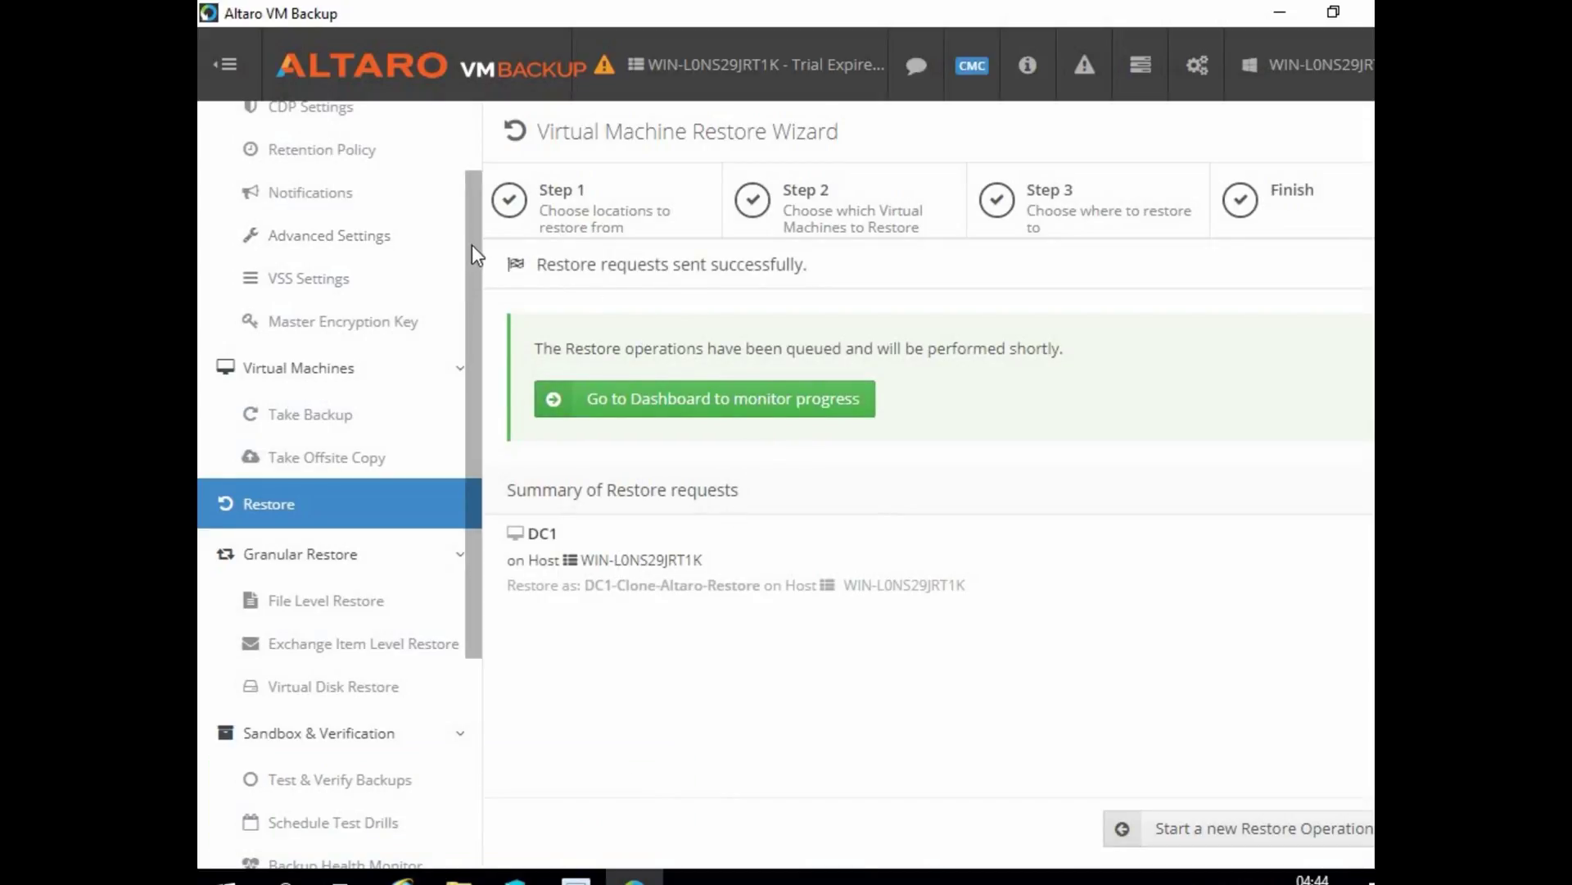
scroll(475, 156, up, 4)
click(475, 131)
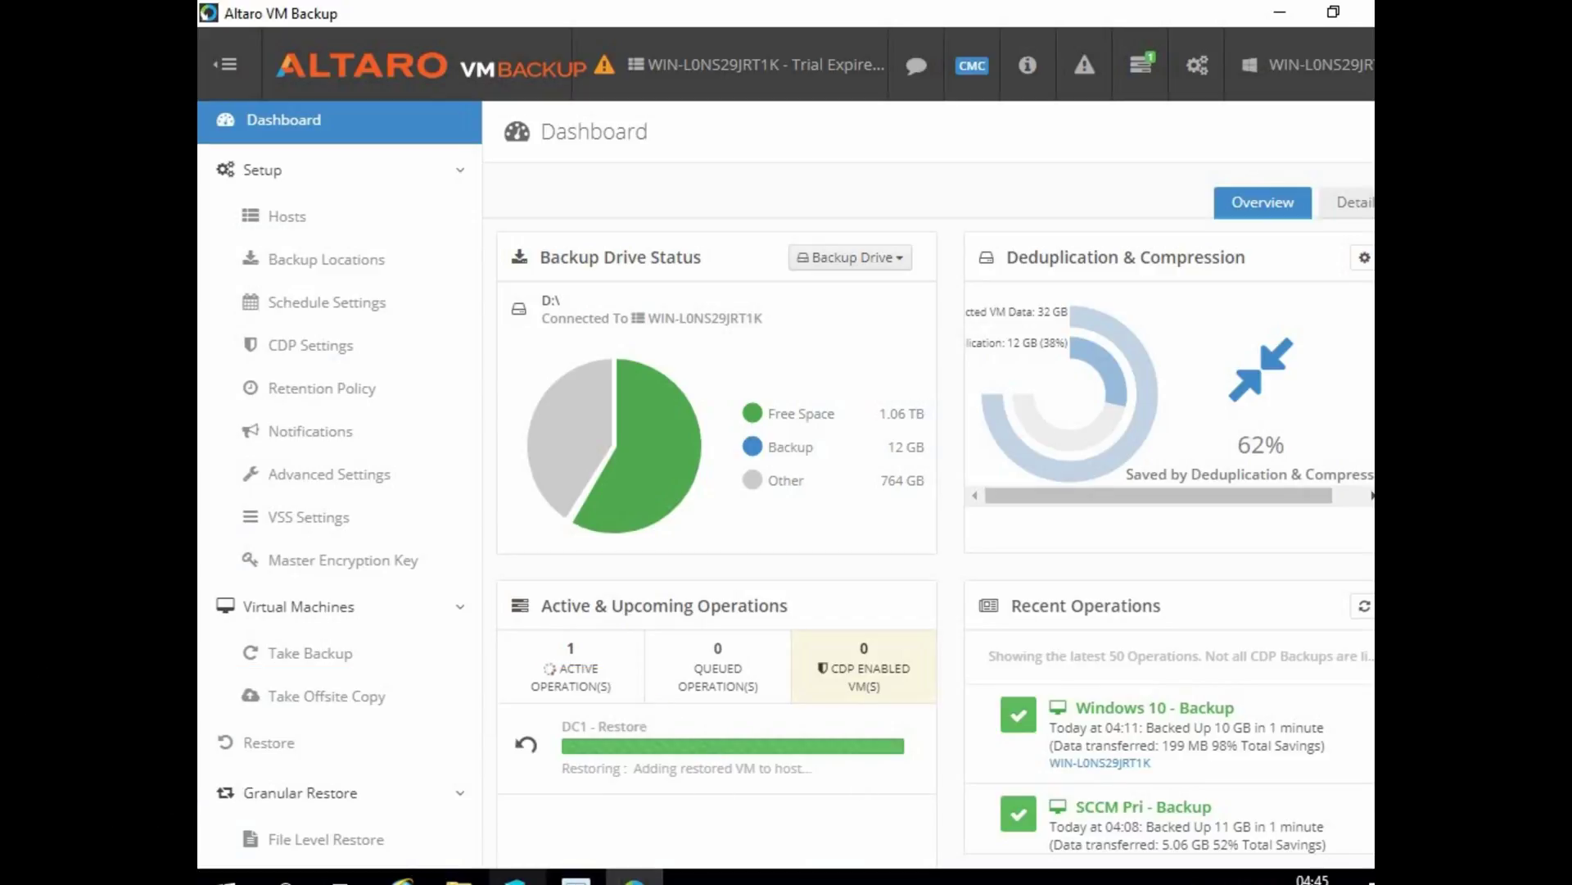
key(alt+Tab)
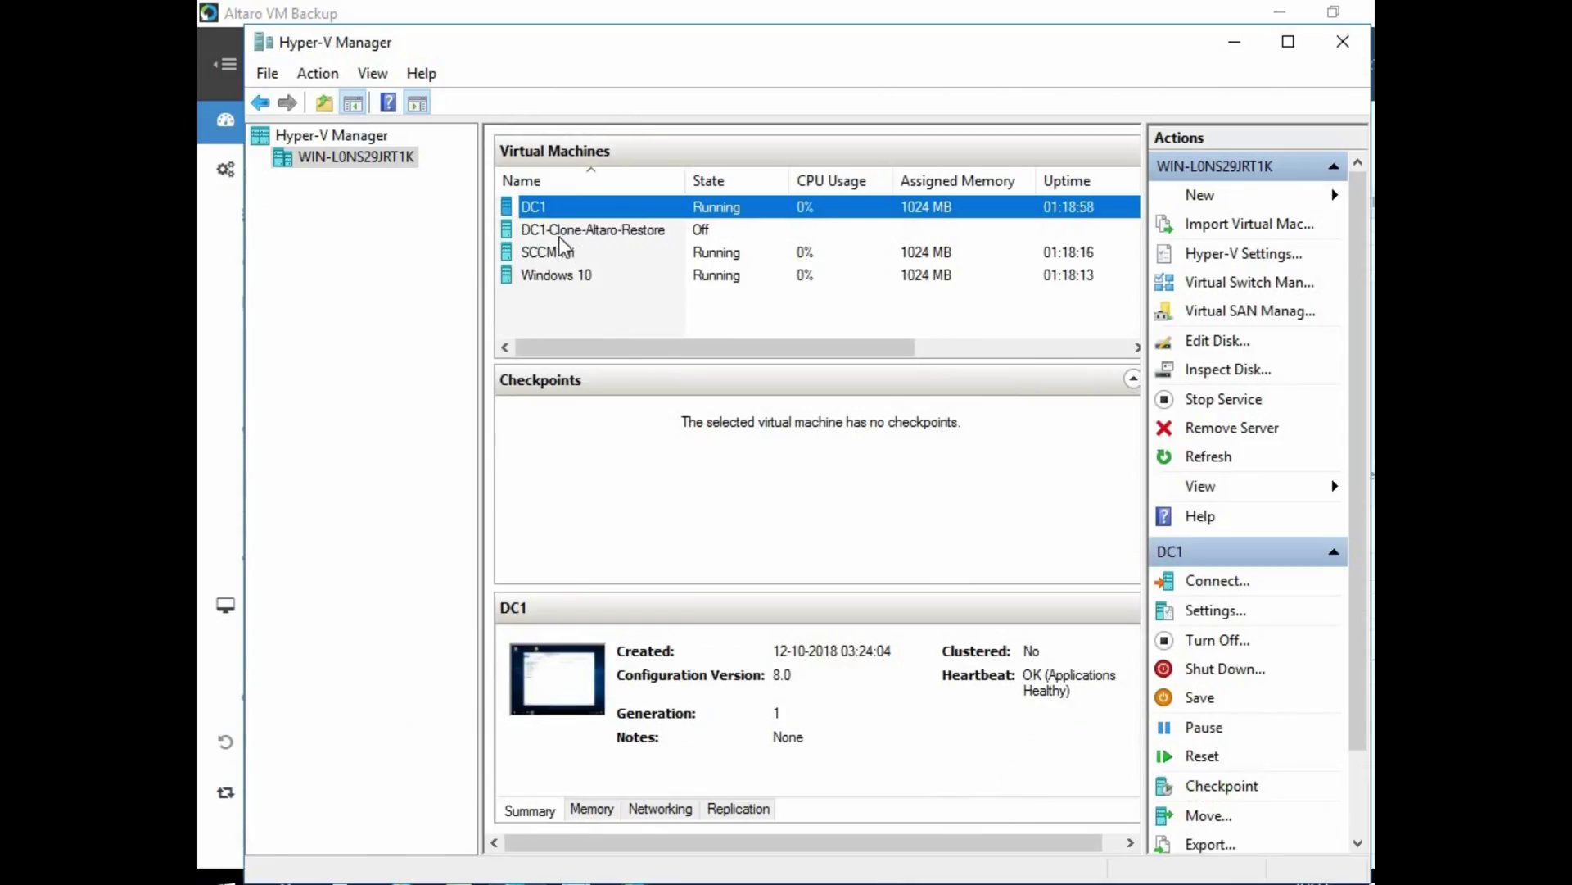
Start the DC1-Clone-Altaro-Restore VM in Hyper-V Manager and connect to its console.
right_click(493, 198)
click(557, 291)
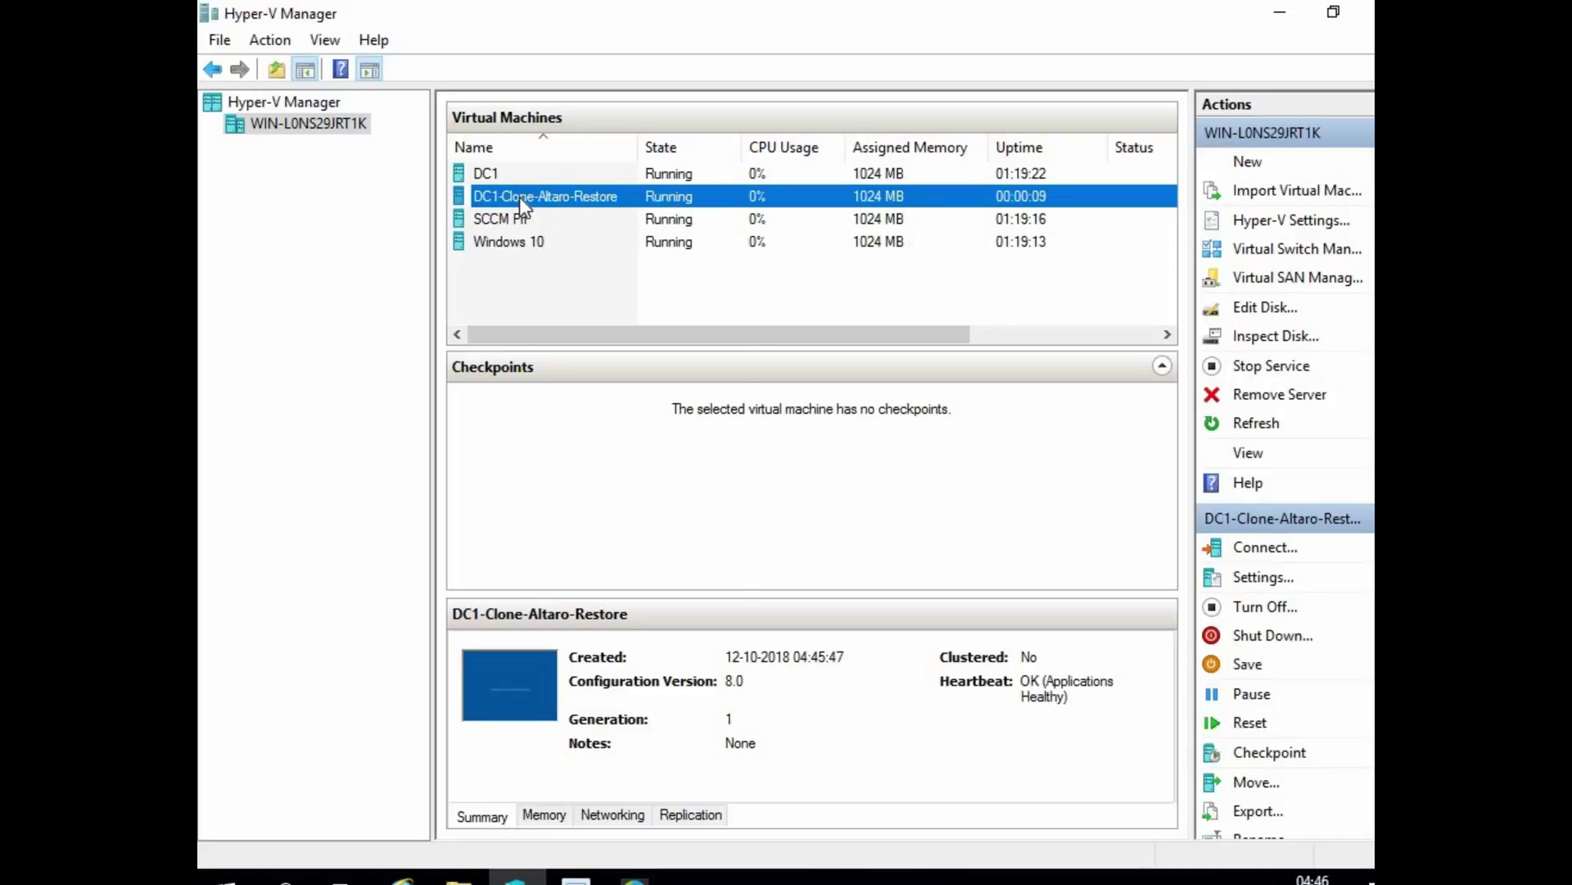
right_click(519, 196)
click(613, 217)
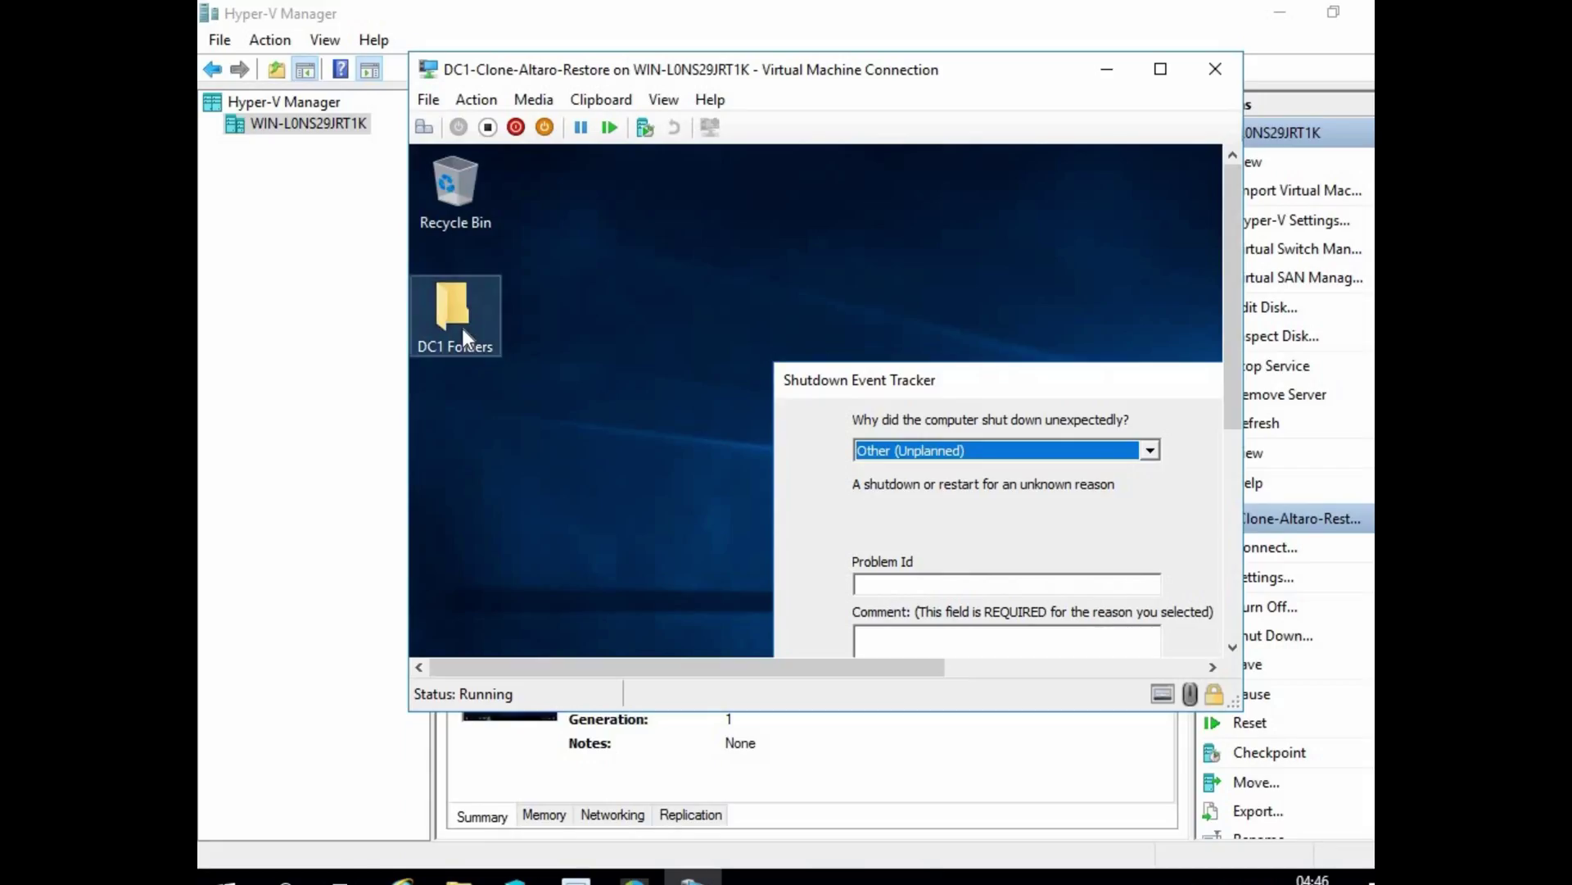
Cancel the clone's Shutdown Event Tracker and bring its desktop back into view.
click(452, 325)
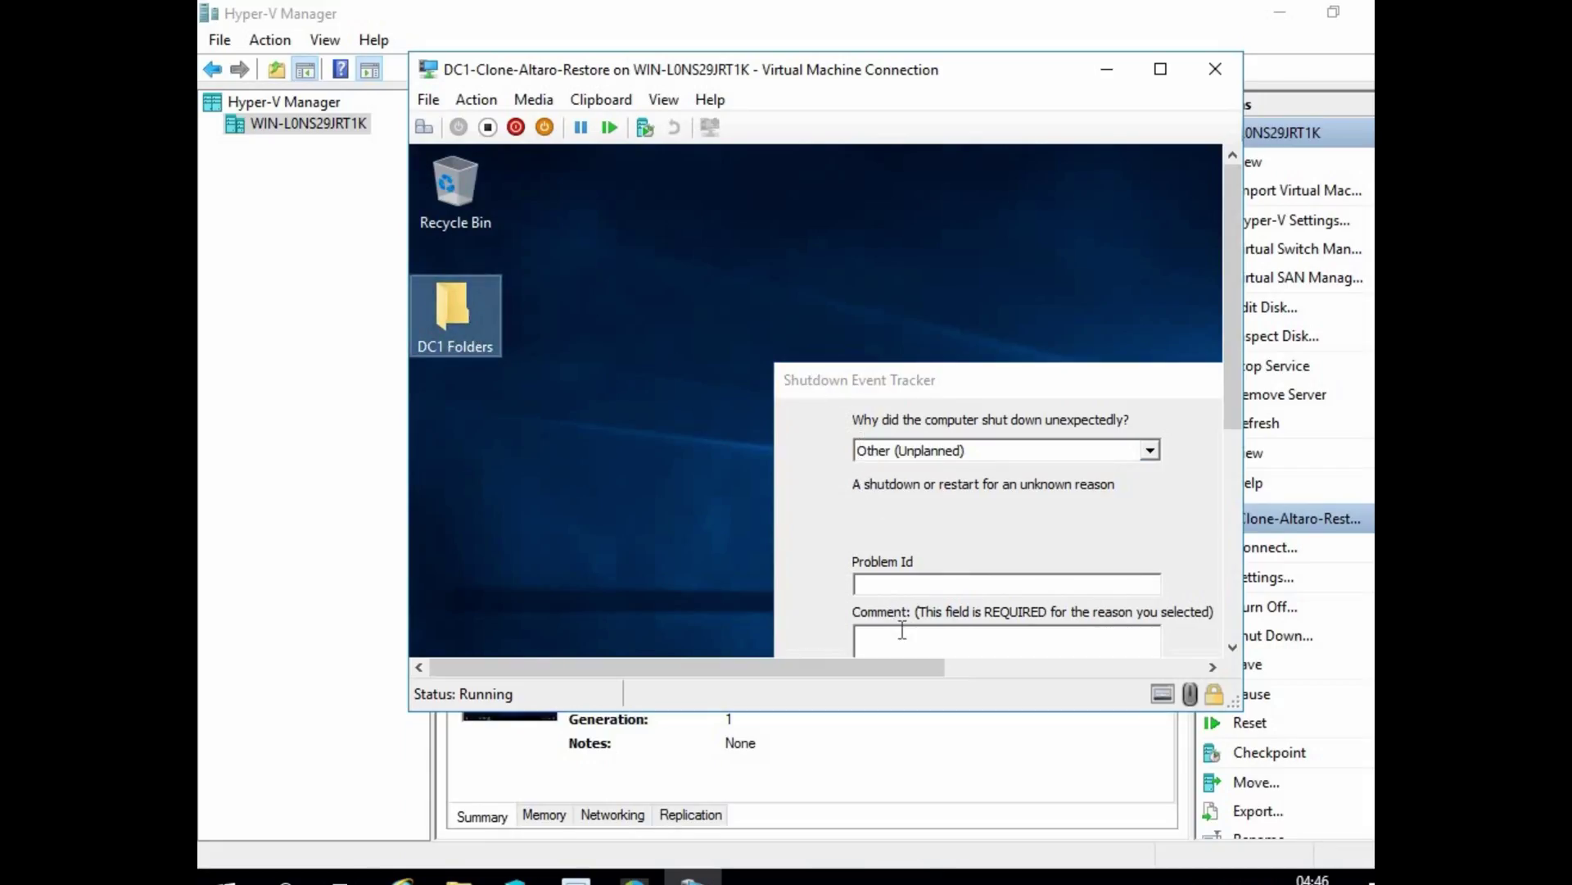
click(882, 384)
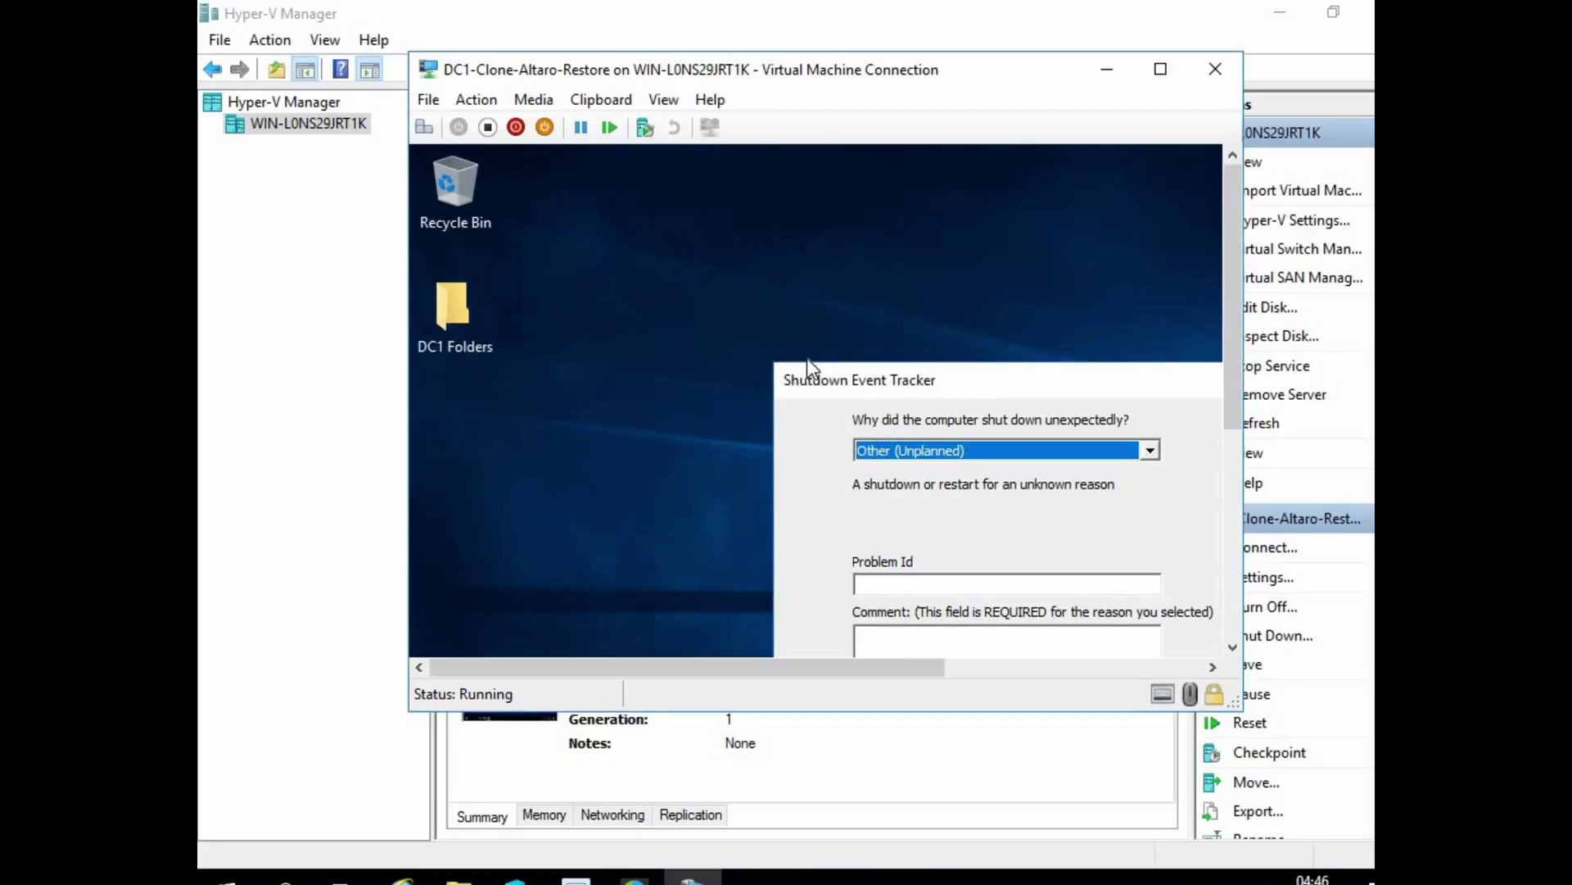
drag(1231, 414, 1237, 559)
click(1136, 472)
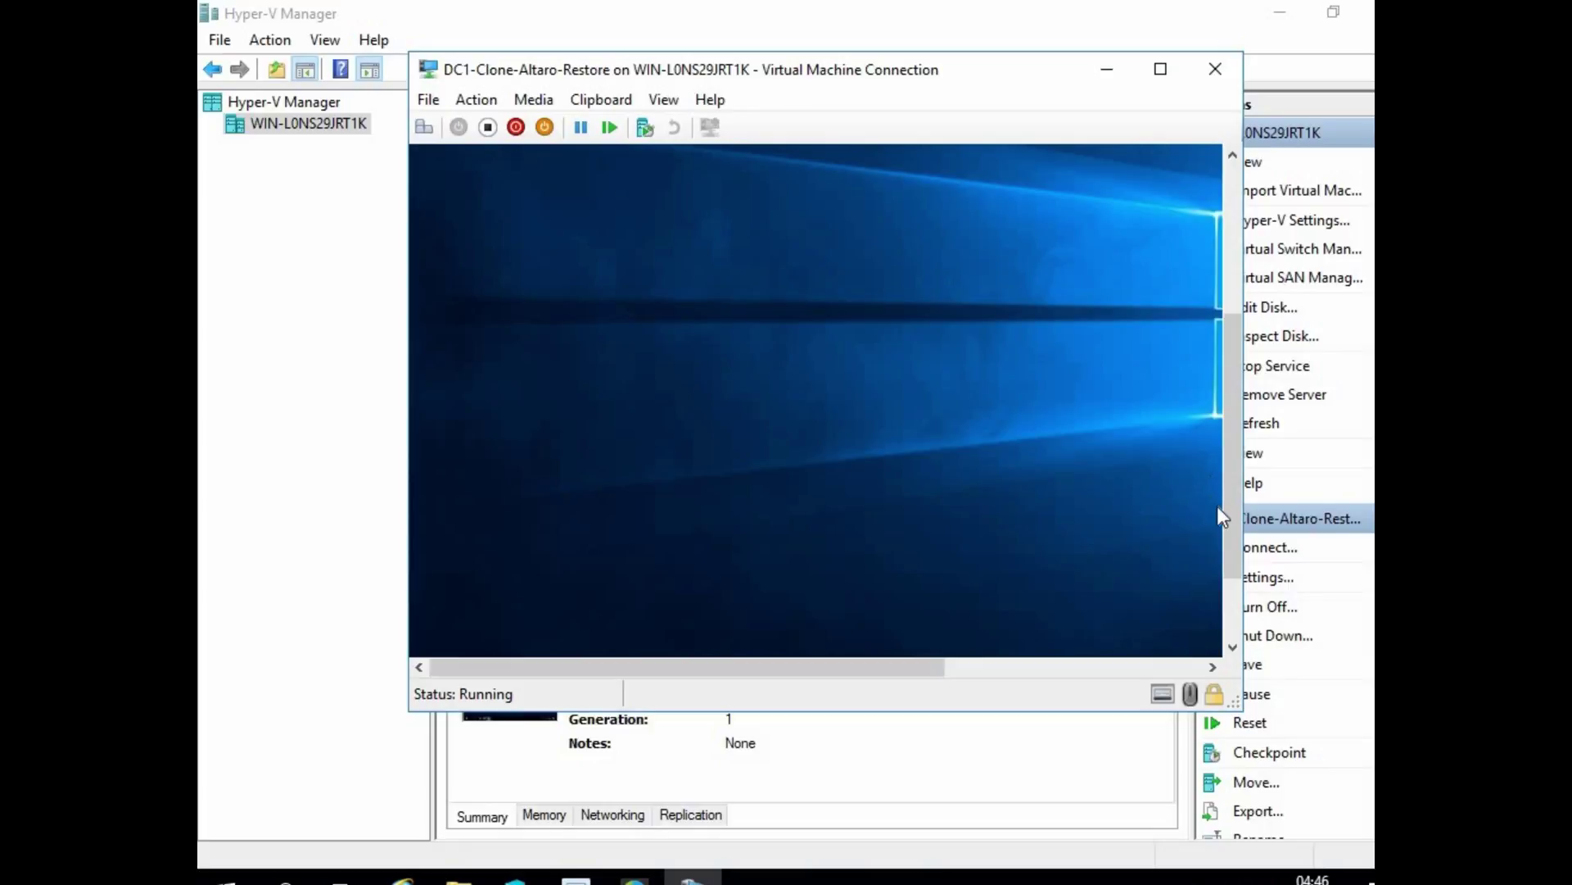
drag(1227, 459, 1212, 306)
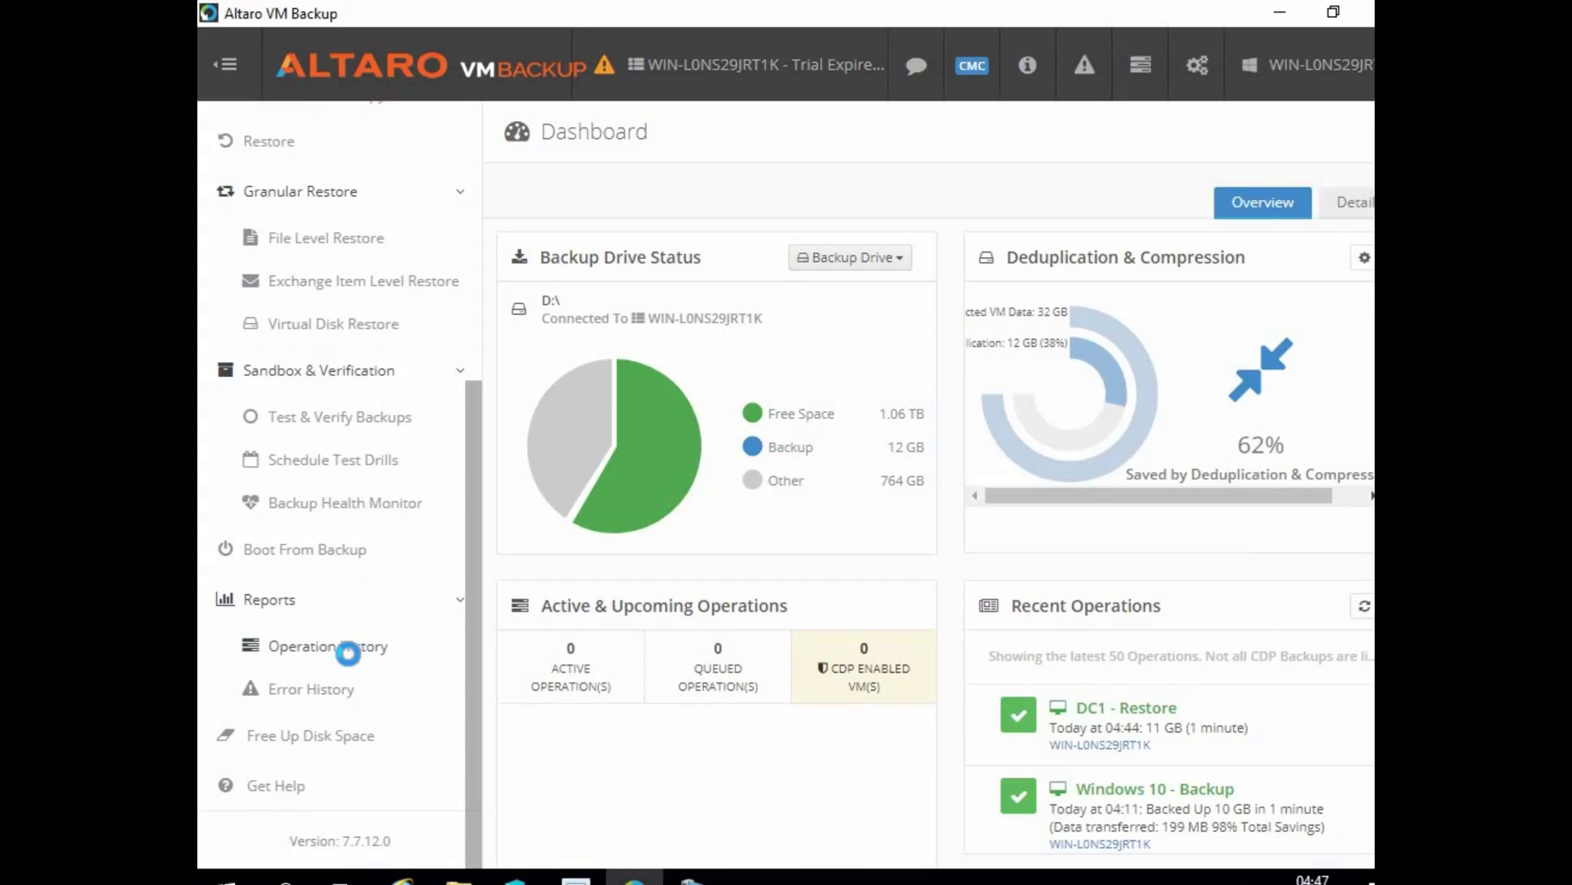
click(351, 646)
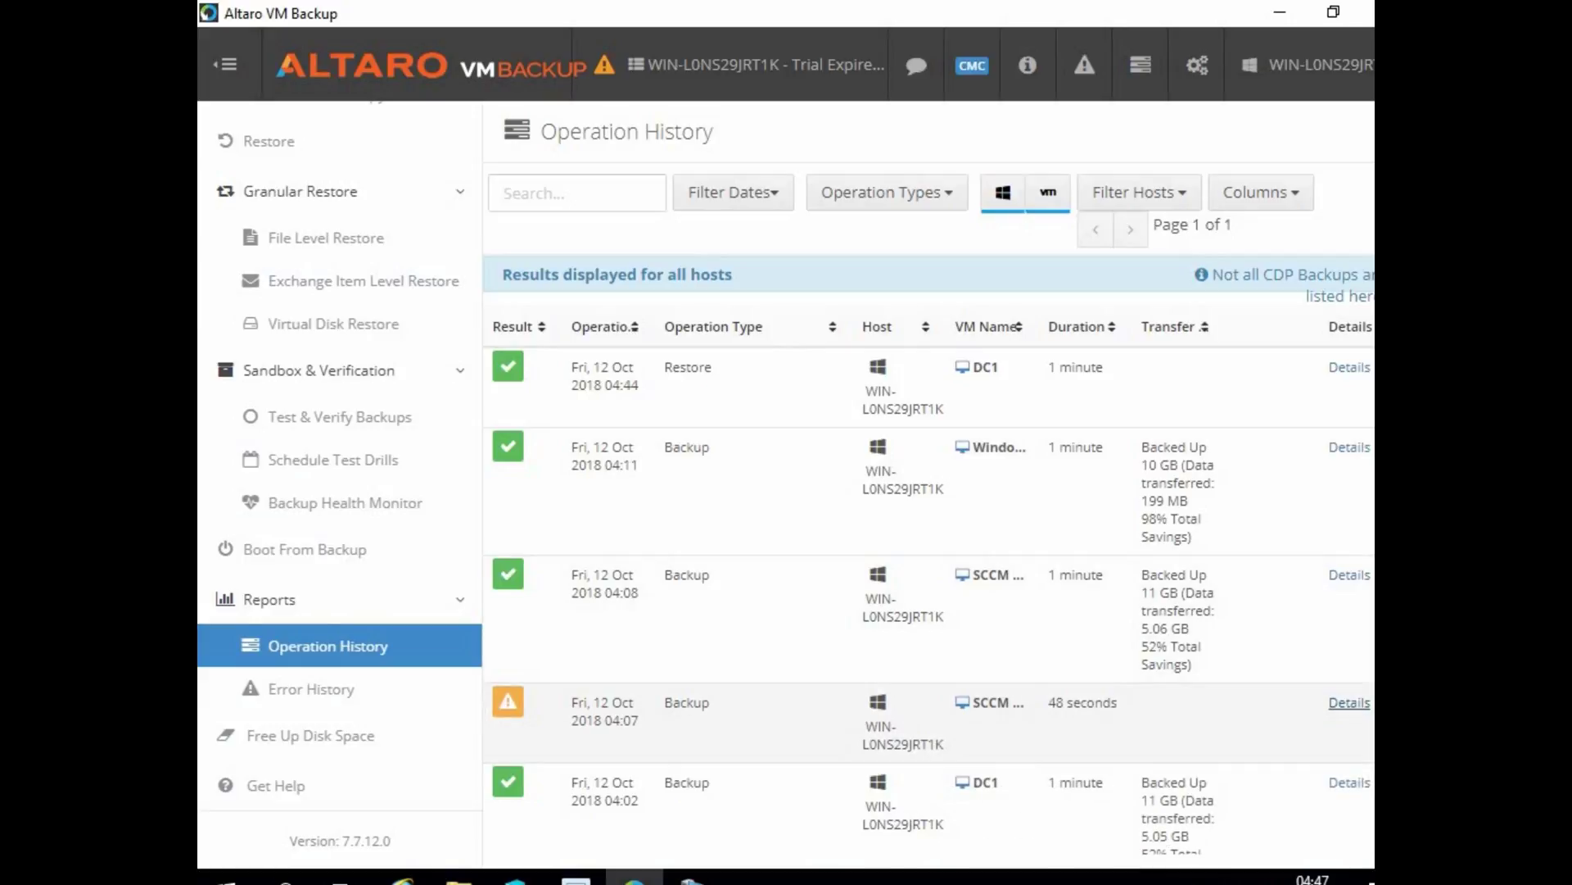
Start booting a VM from backup, trying Recovery Mode before settling on Verification Mode.
click(305, 549)
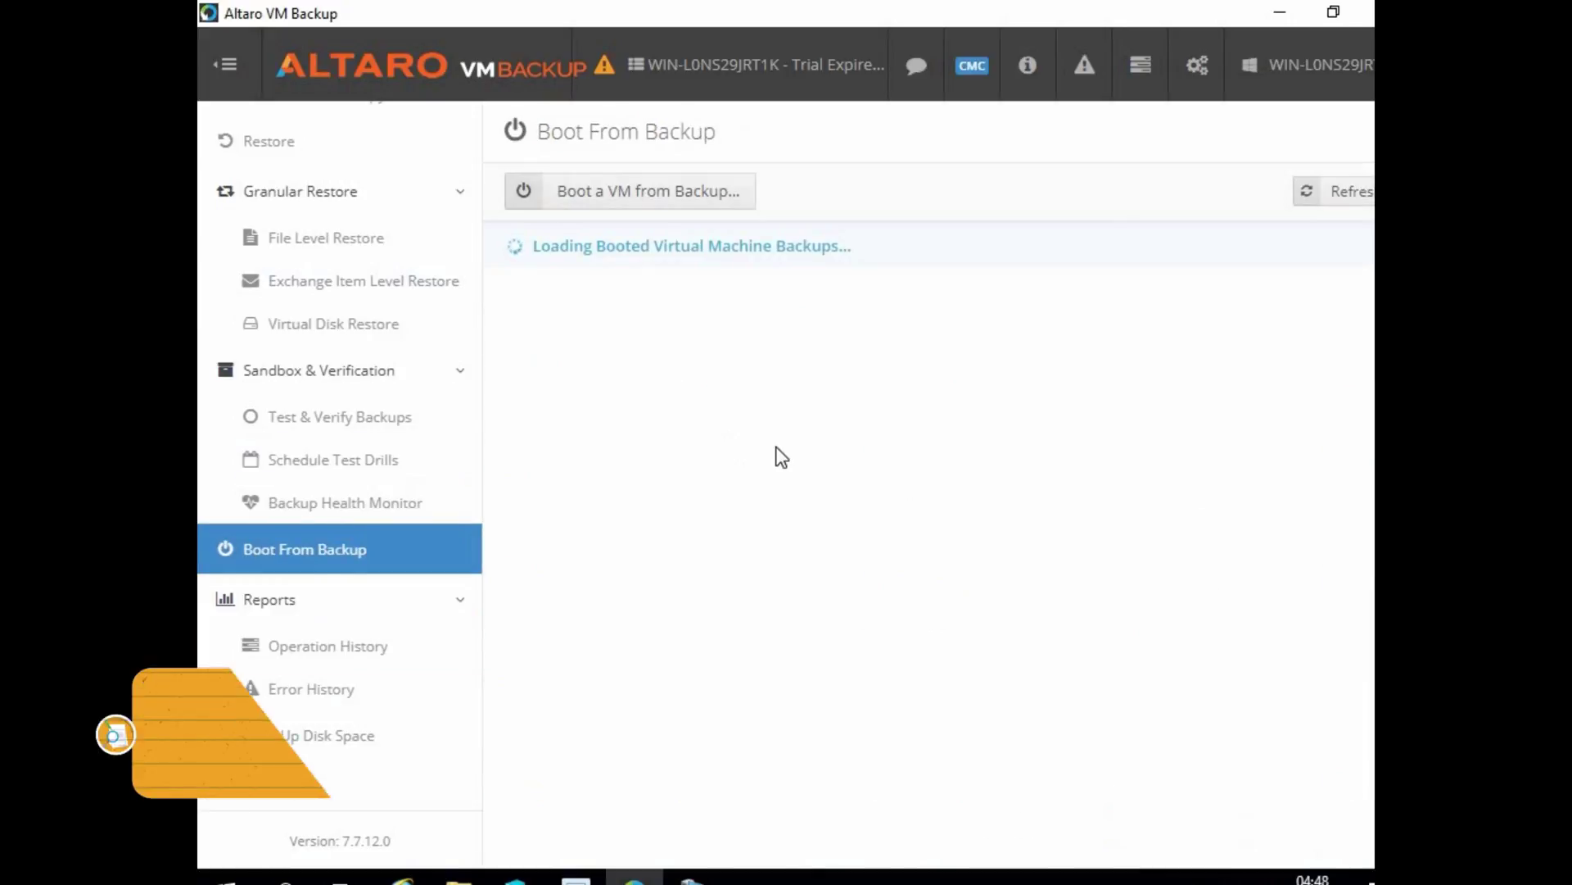
click(647, 195)
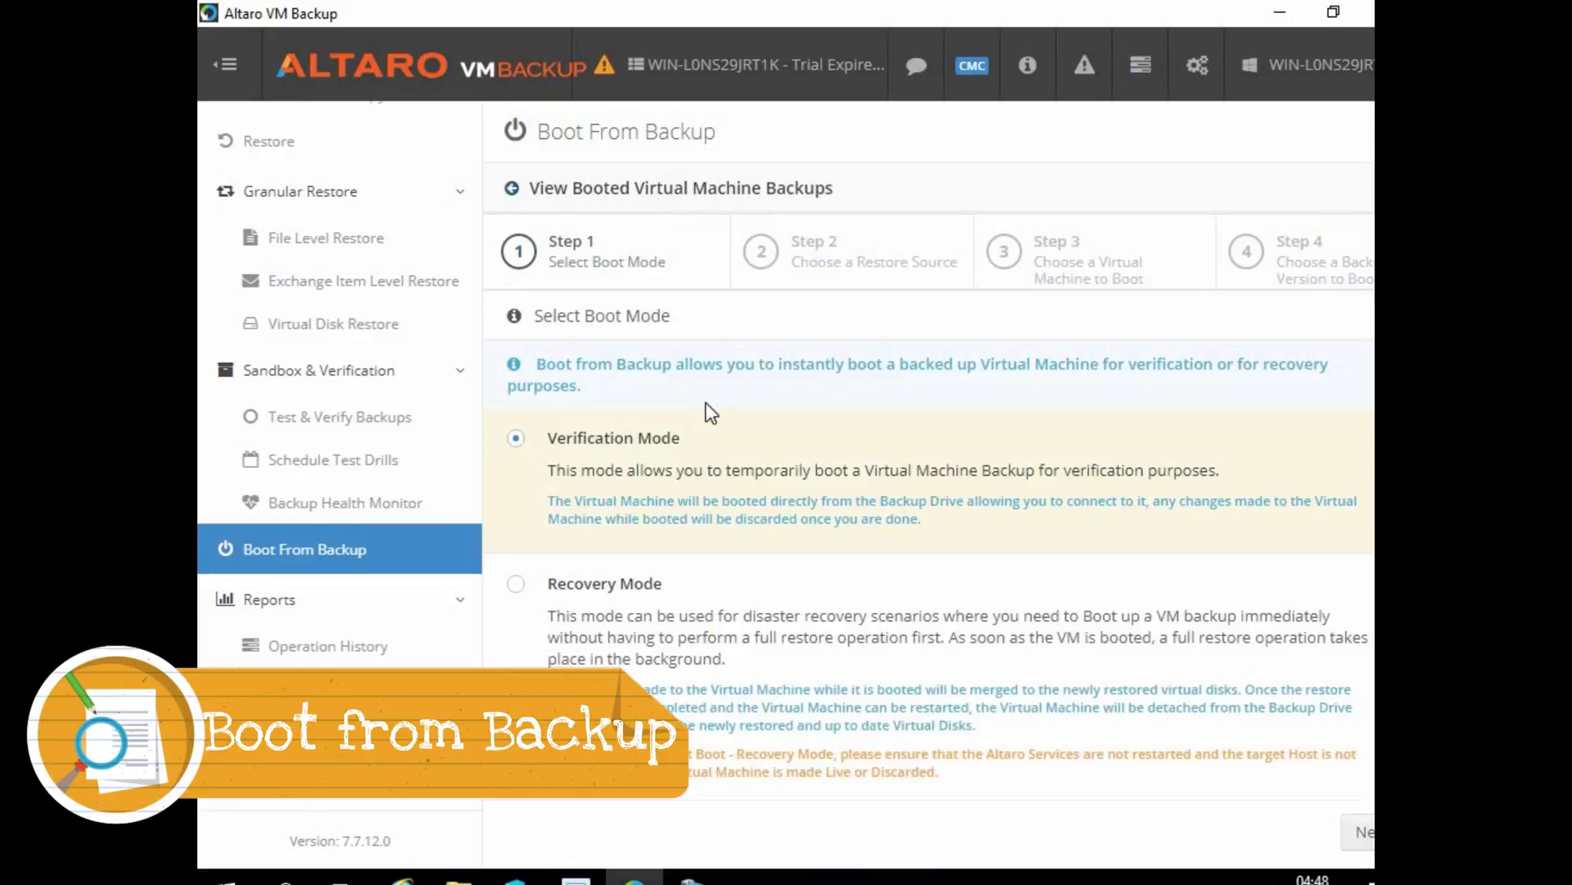
click(588, 598)
click(516, 440)
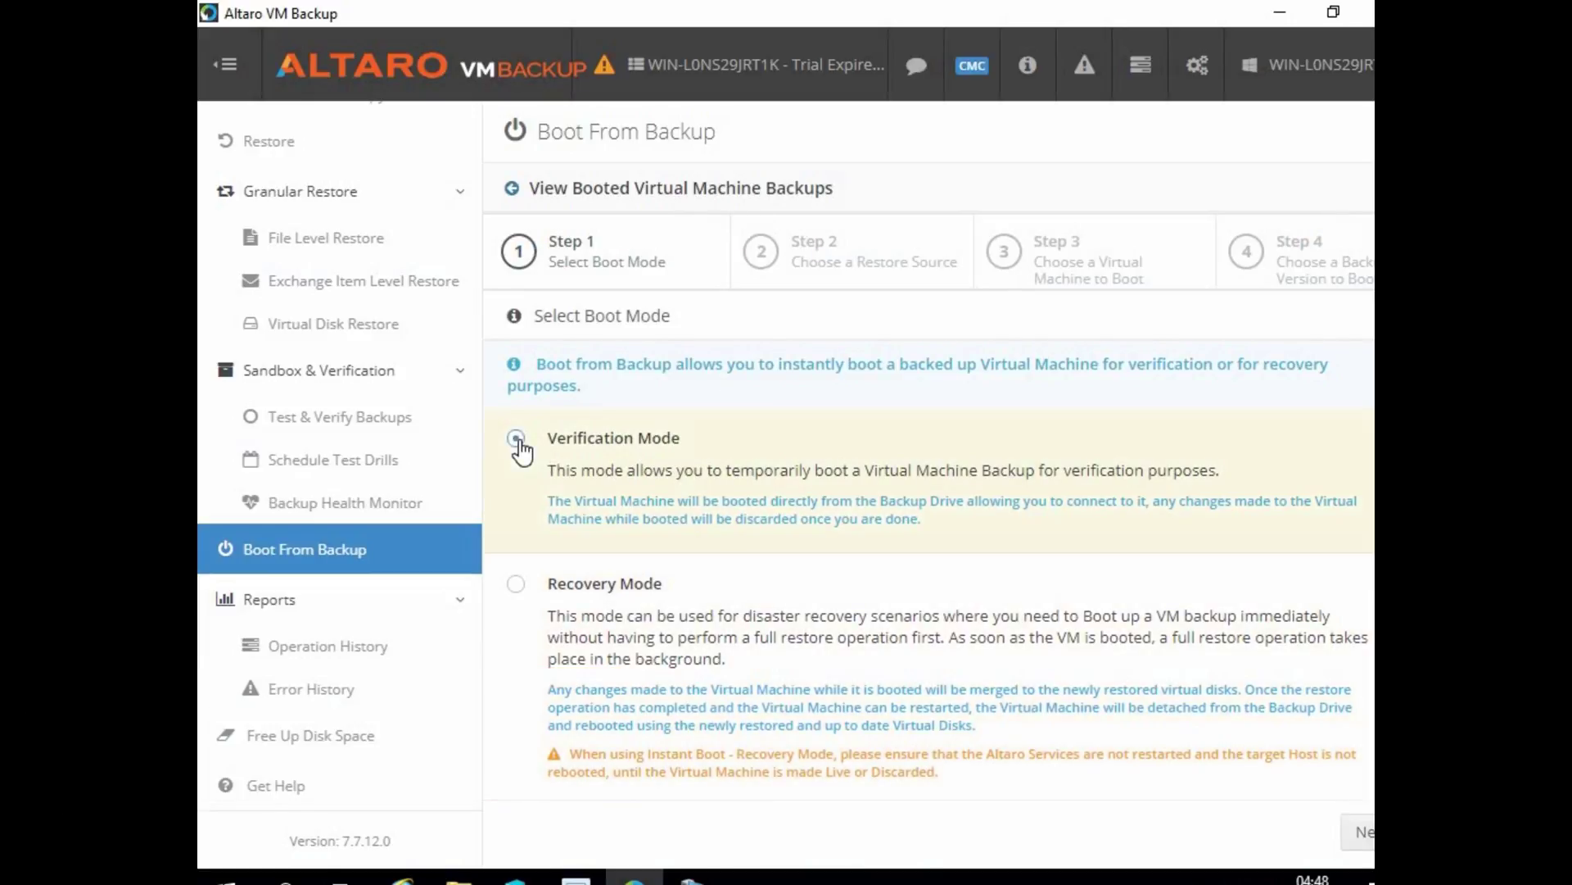
Begin a Windows 10 restore from the D:\ backup location.
click(586, 606)
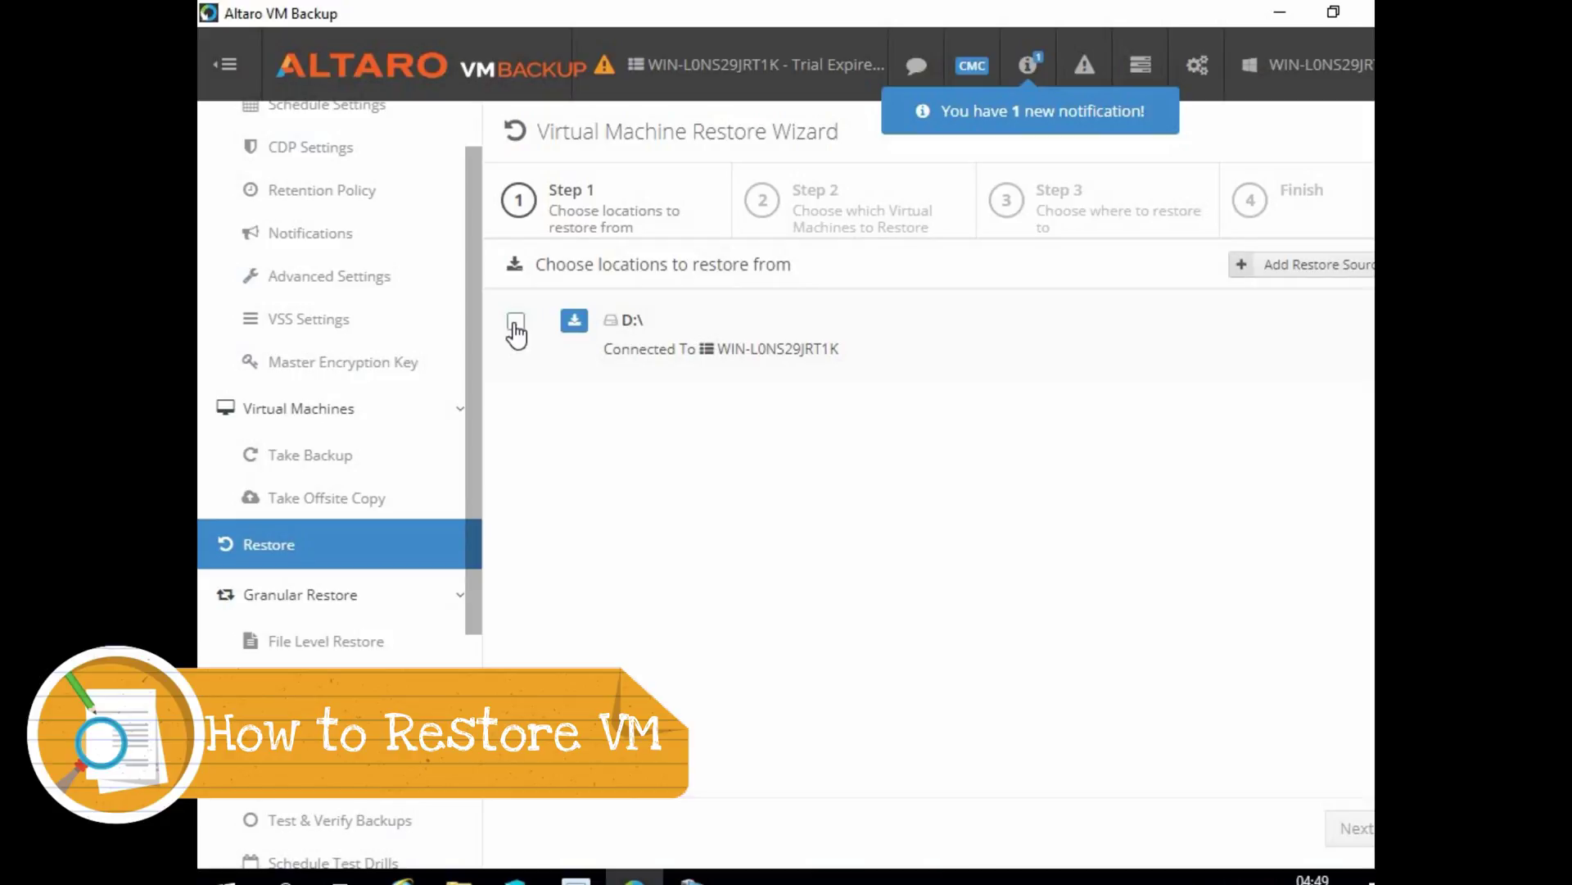
click(516, 321)
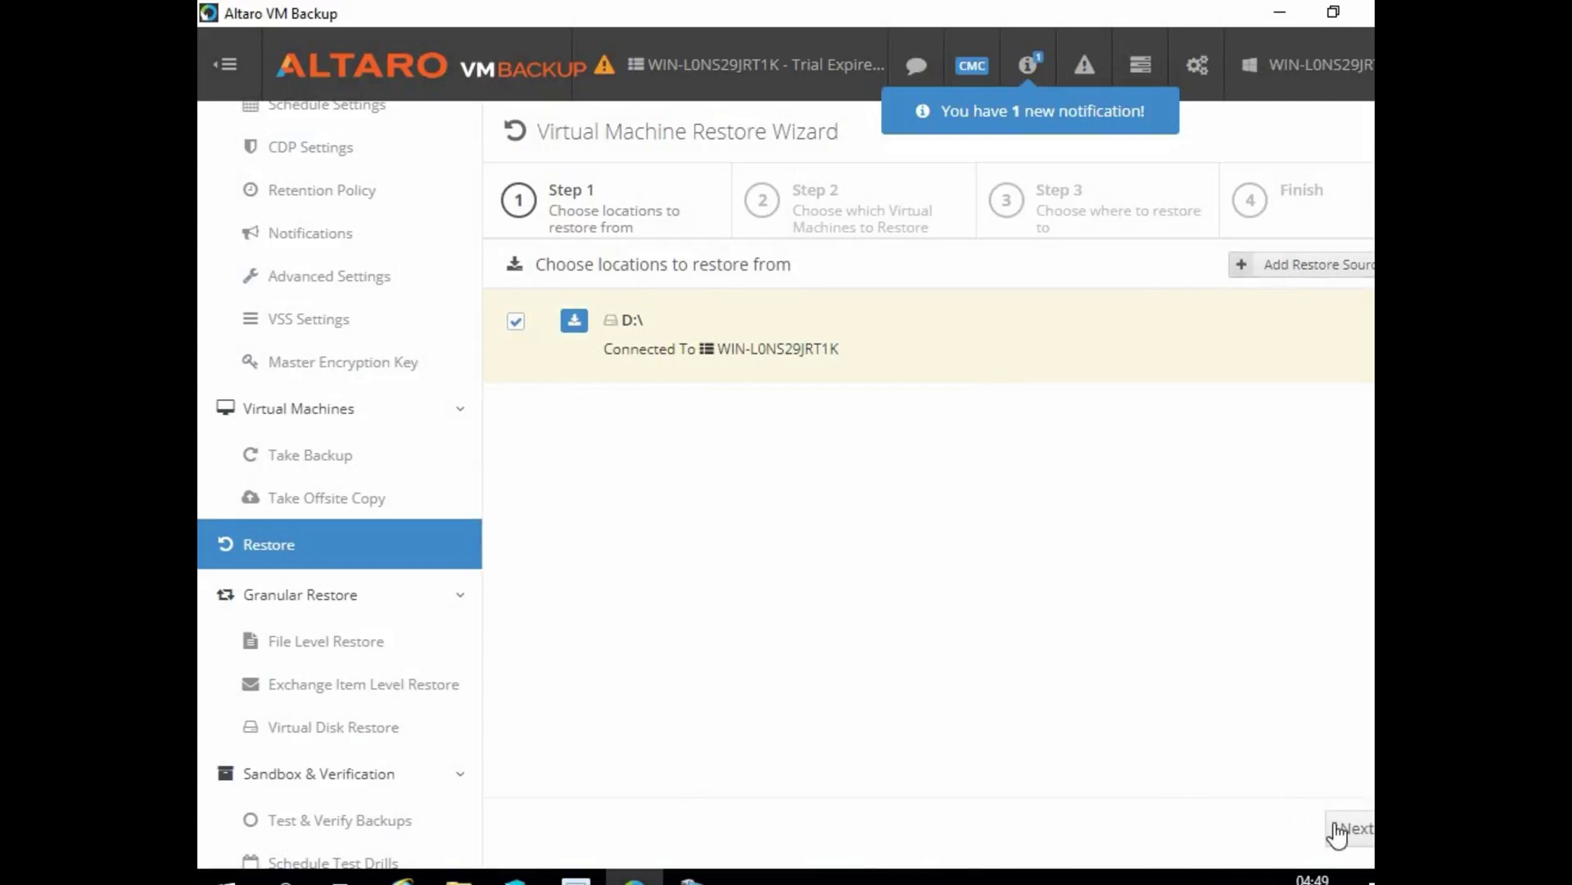
click(1343, 830)
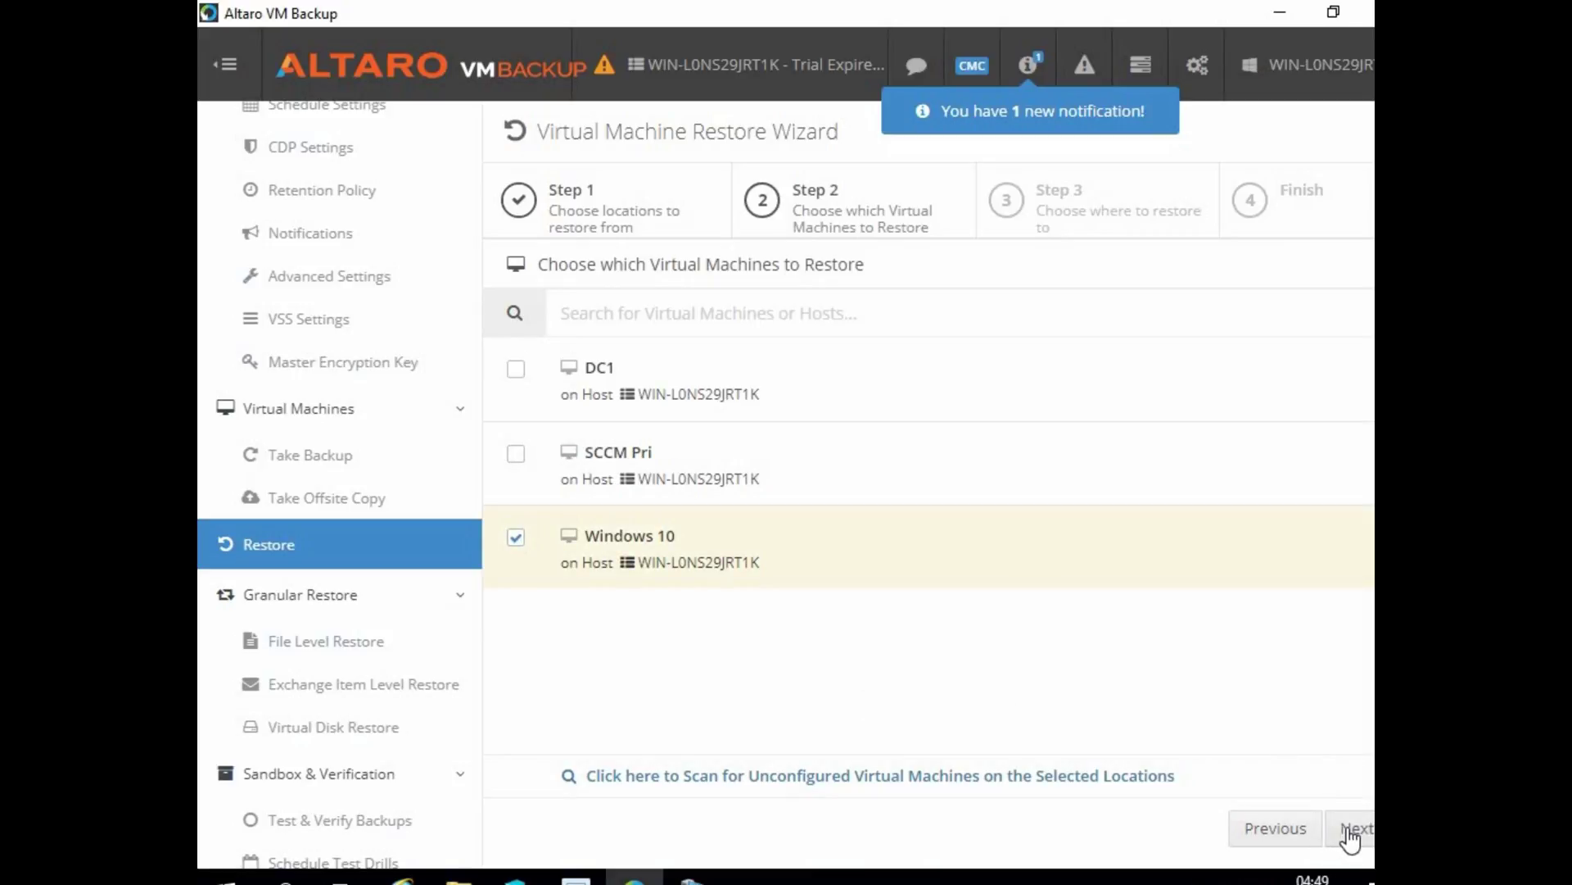
click(1349, 830)
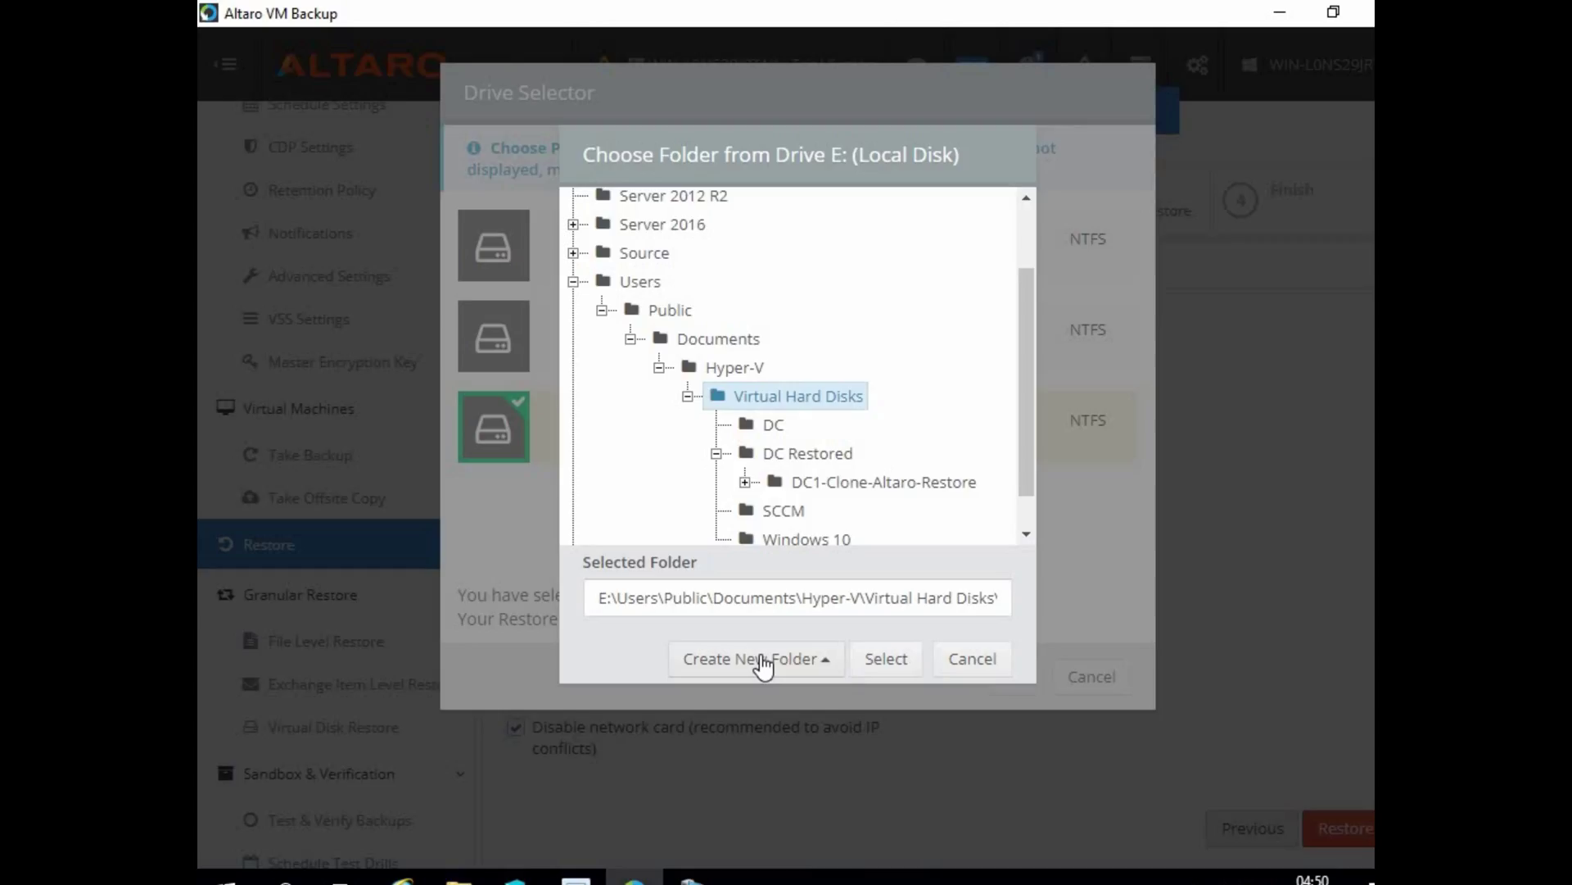
Create a 'Windows 10 Restore' folder under Virtual Hard Disks and use it as the restore location.
click(762, 661)
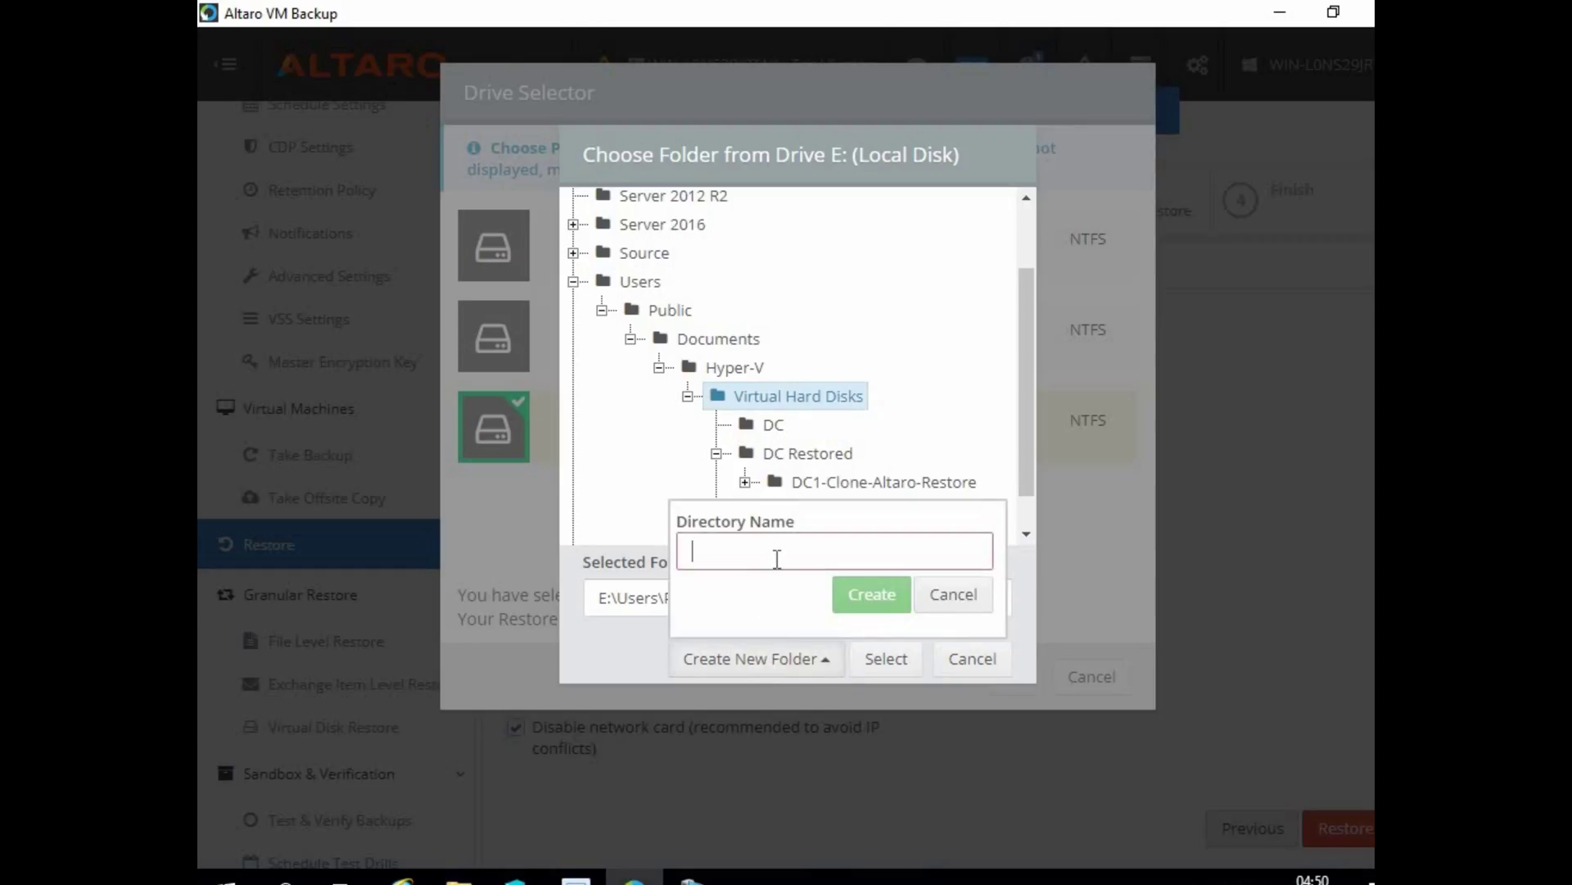
text(Windows 10 R)
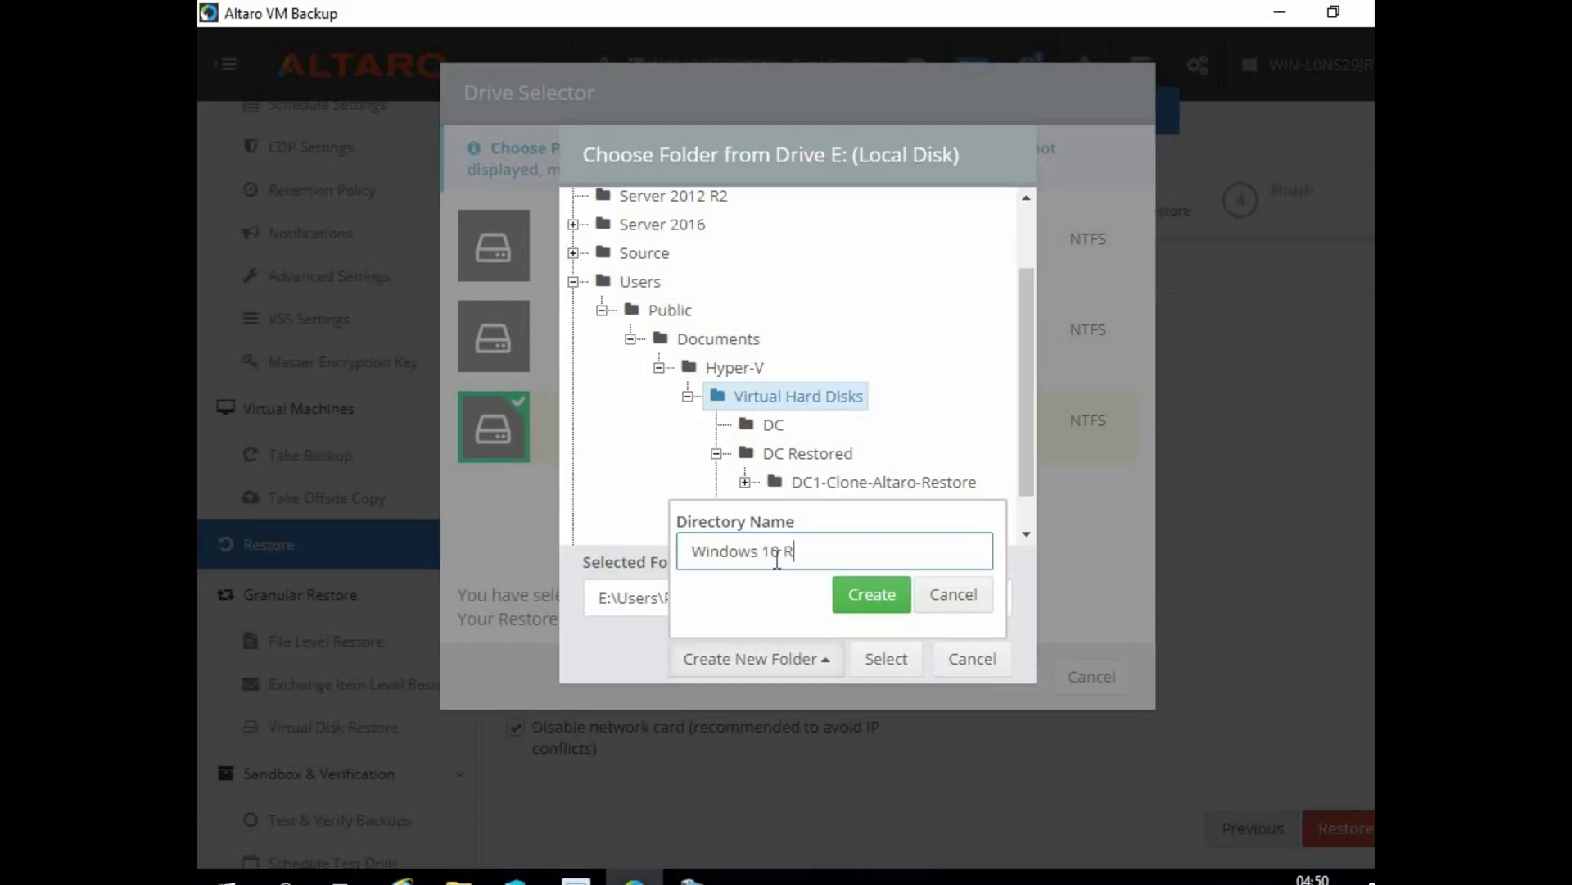
text(estore)
click(871, 593)
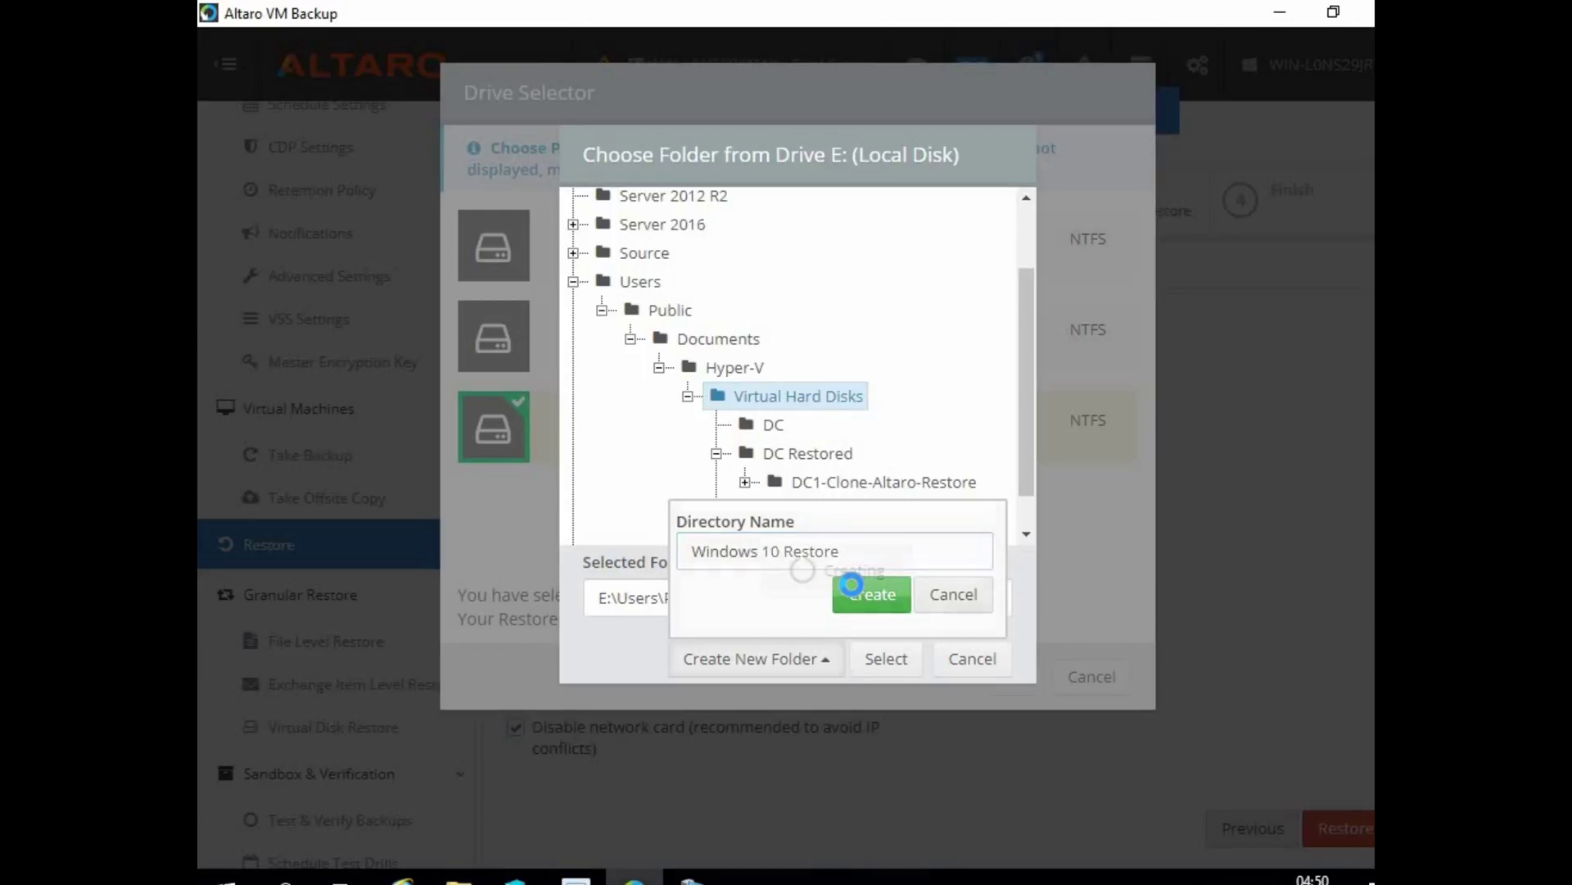
click(883, 663)
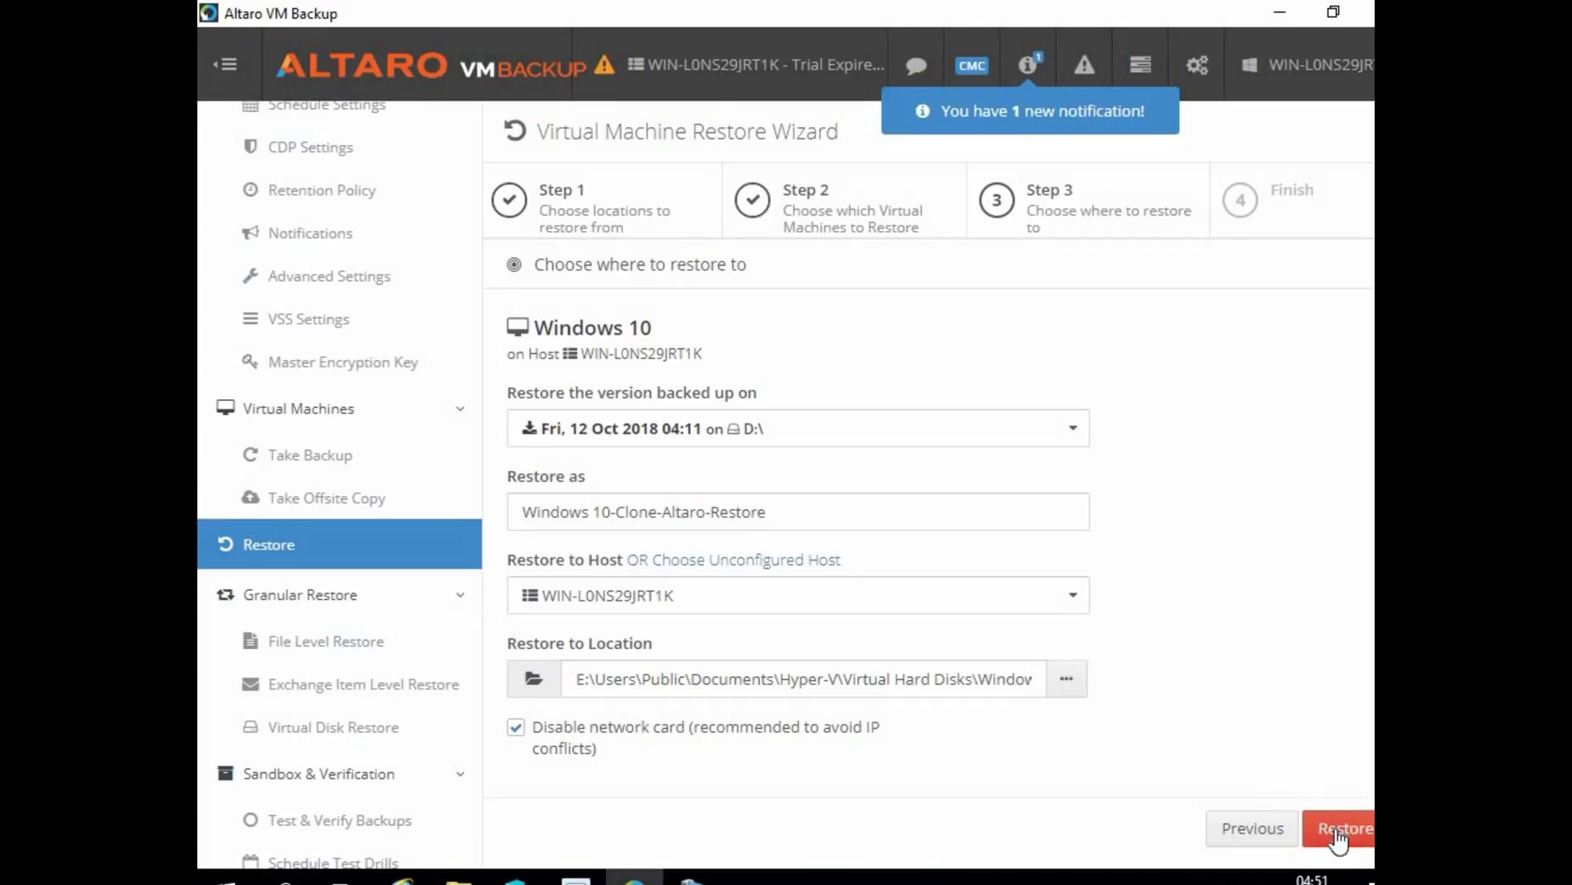
Run the Windows 10 clone restore to 100% on the Dashboard, then switch to Hyper-V Manager.
click(1346, 830)
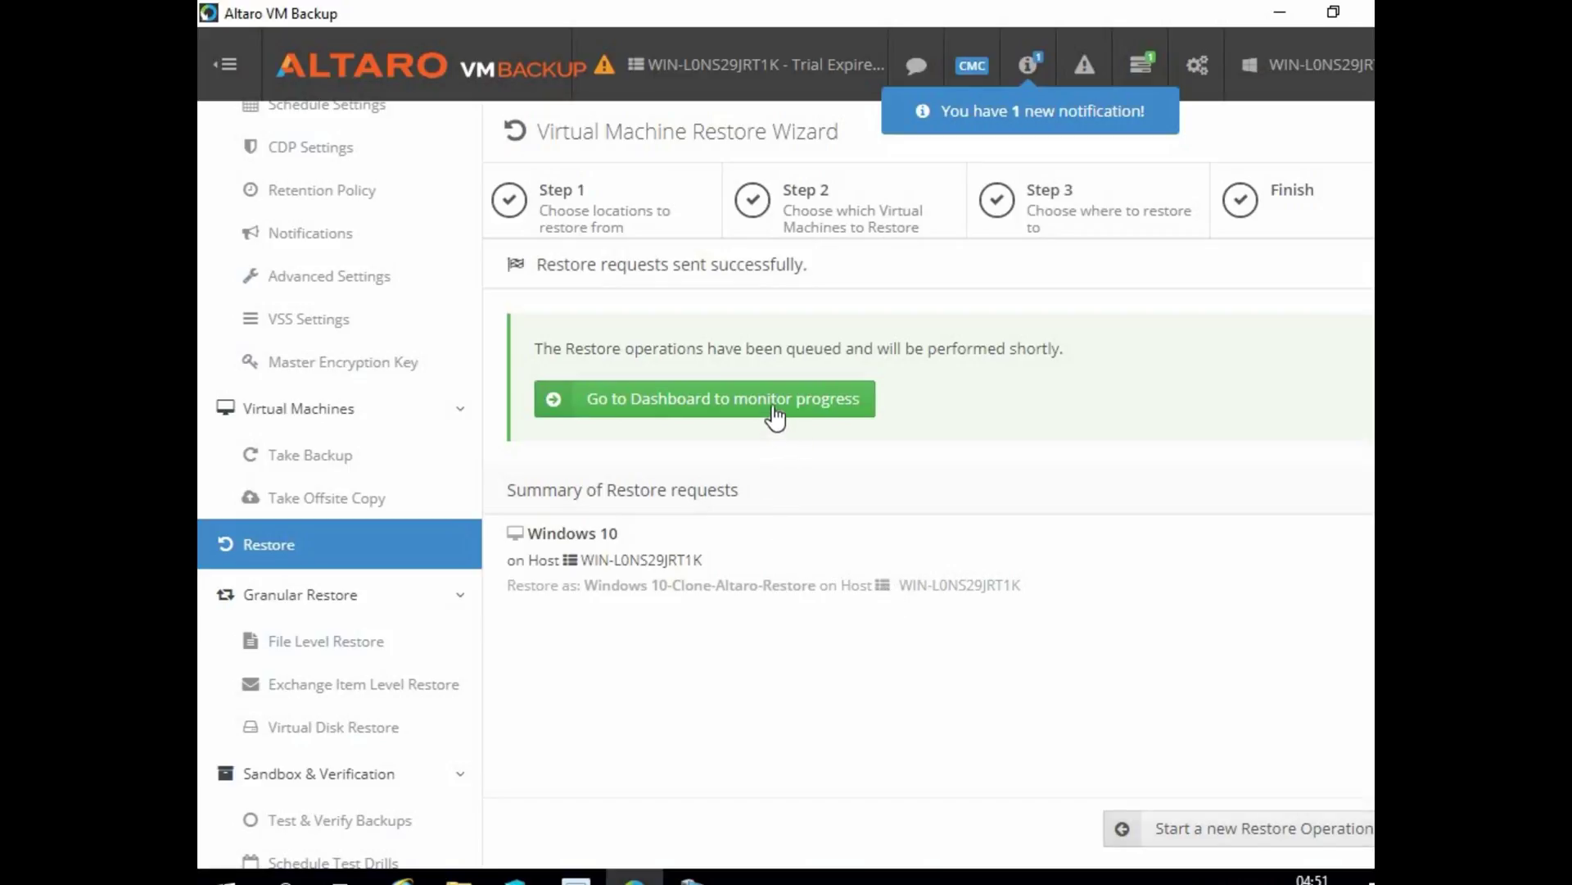
click(773, 404)
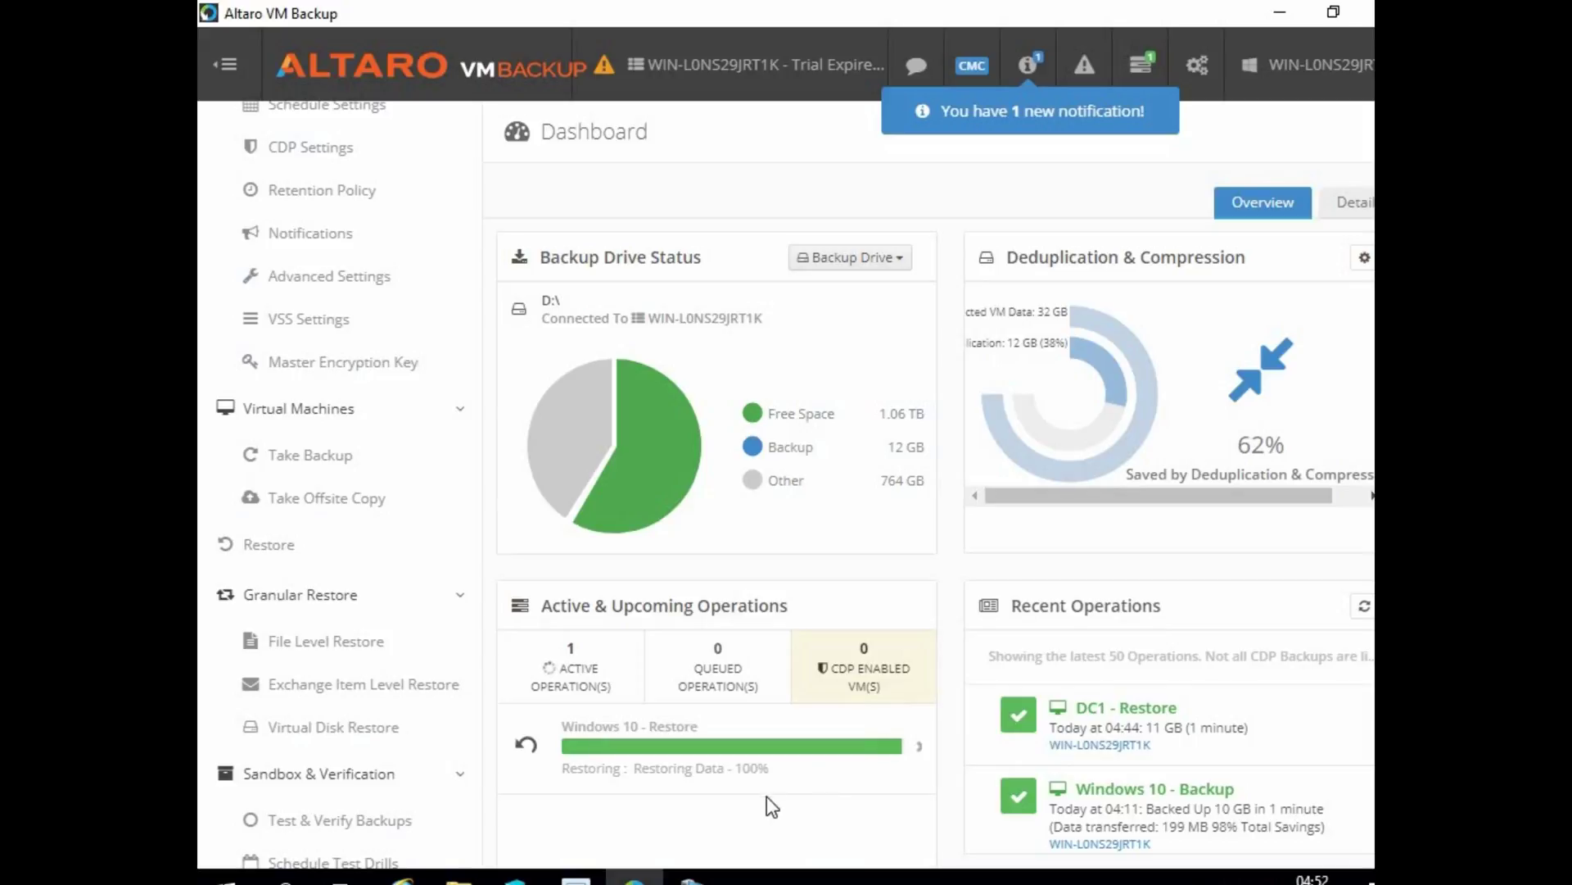
click(516, 877)
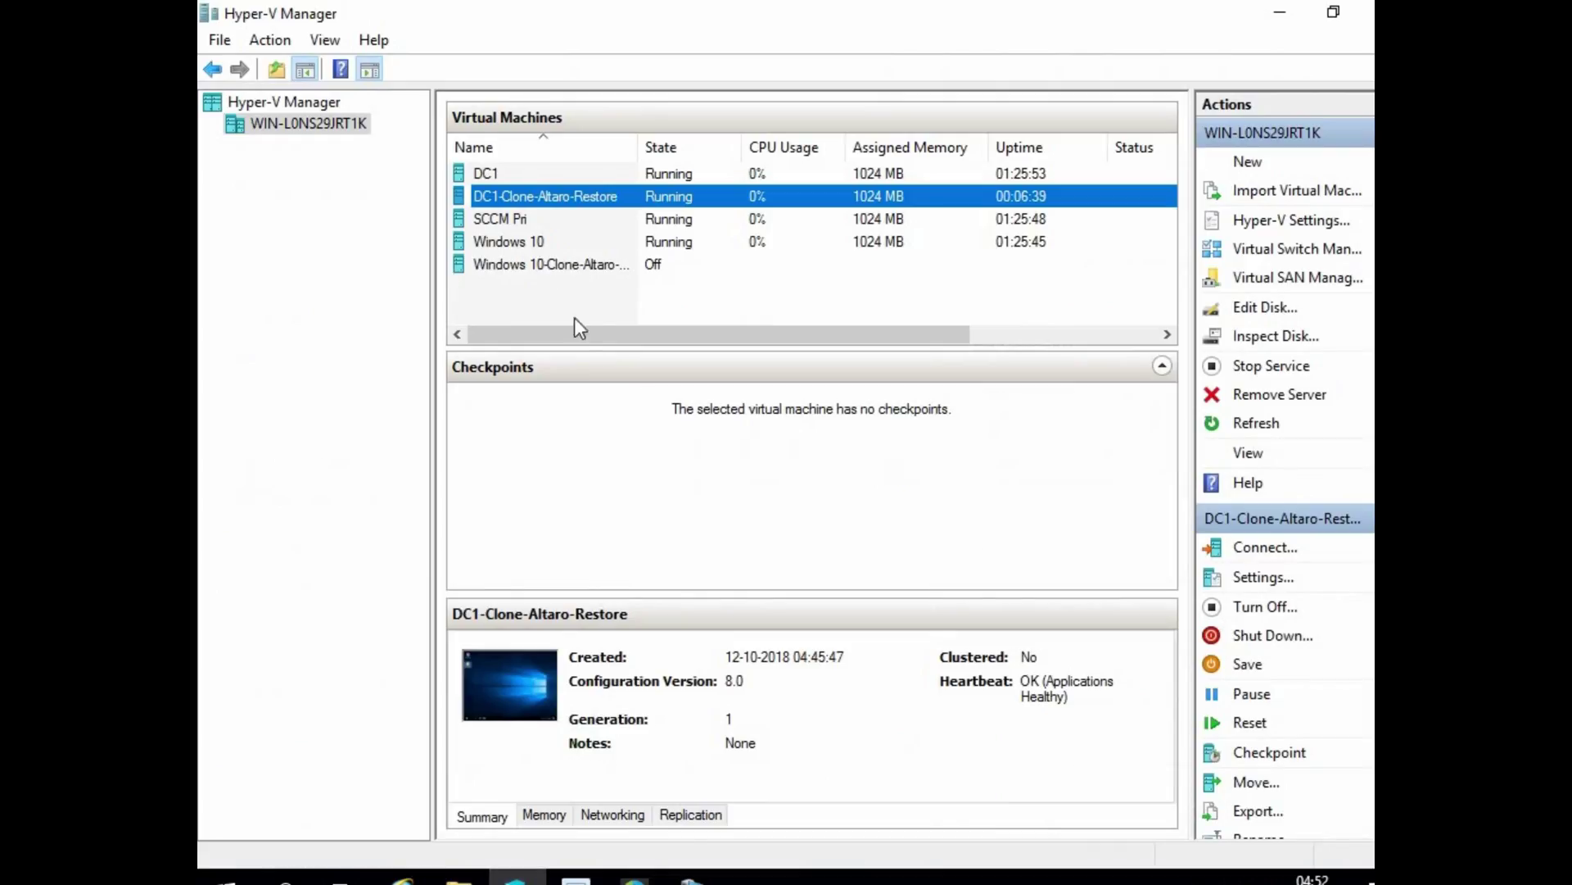
Auto-fit the Name column and start Windows 10-Clone-Altaro-Restore with a console connection.
double_click(637, 147)
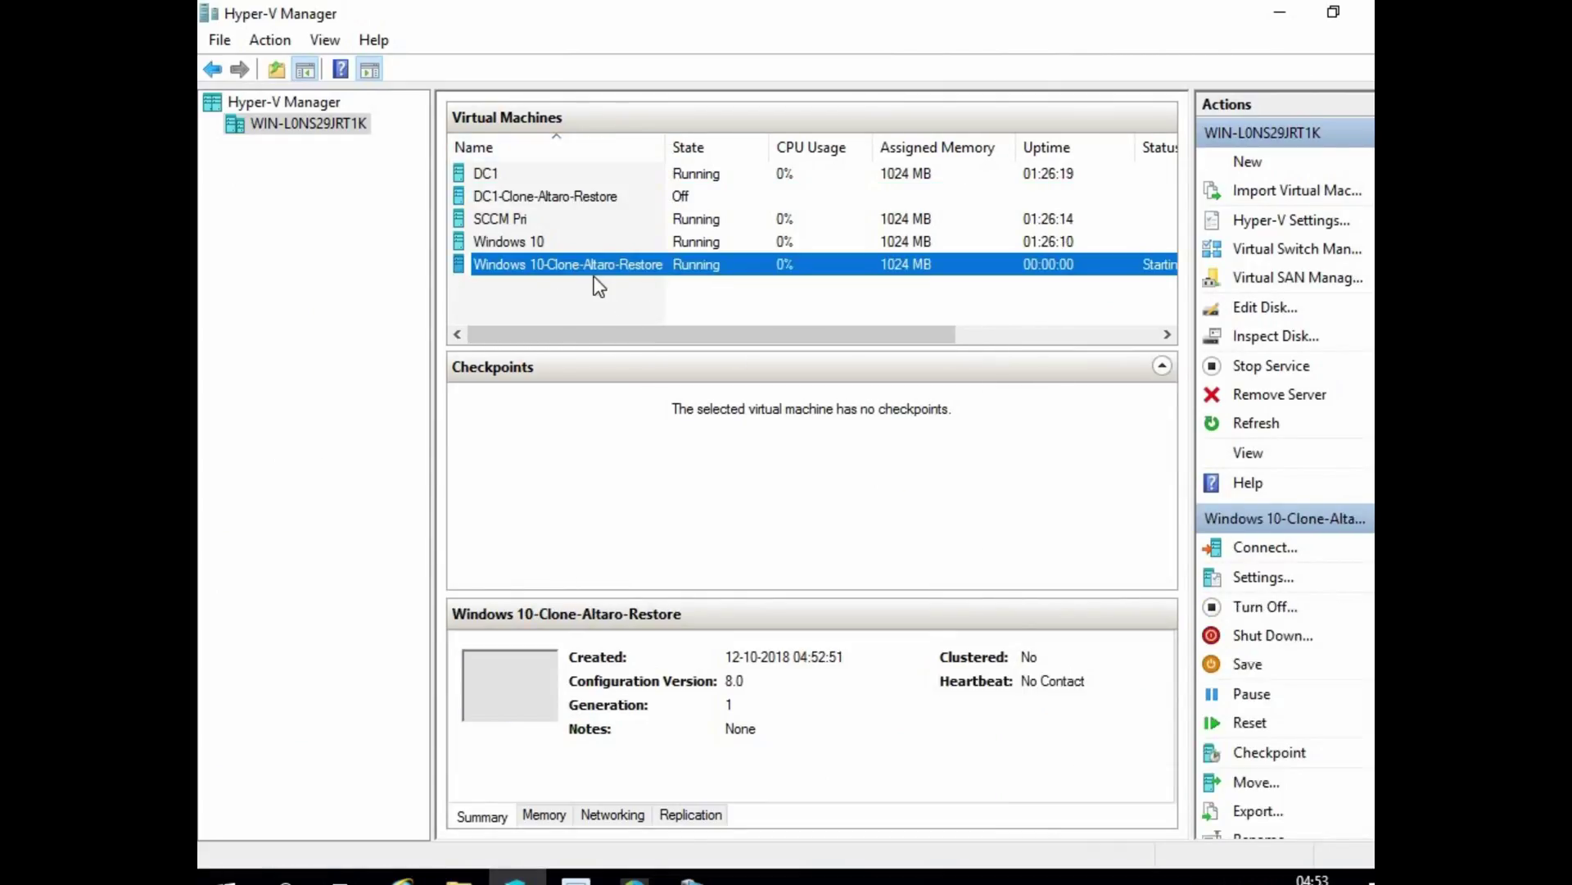
double_click(590, 264)
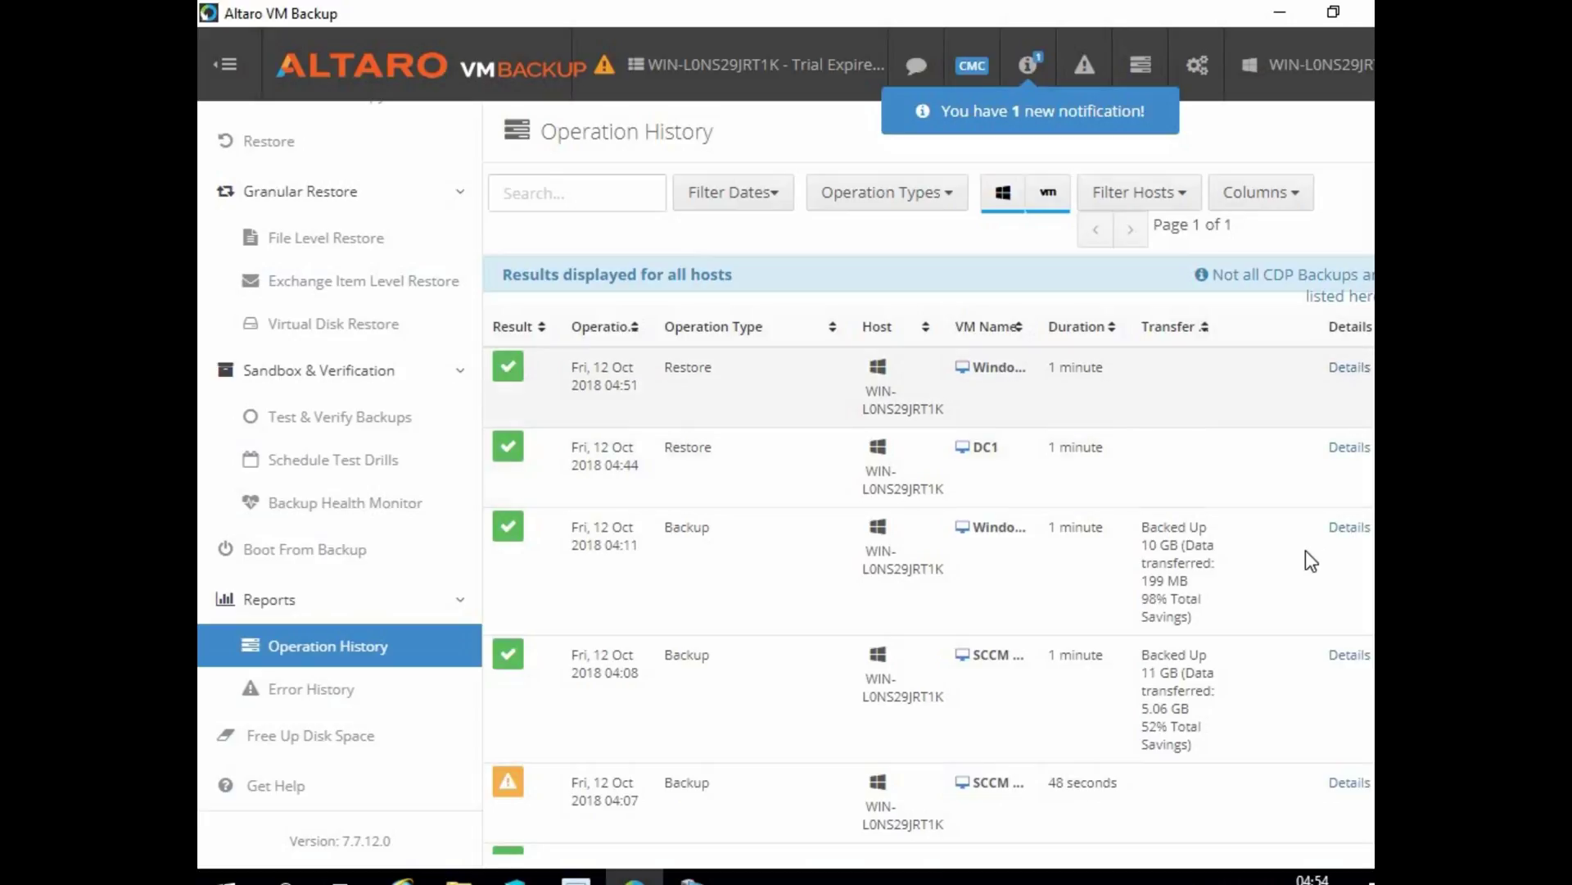
click(1171, 879)
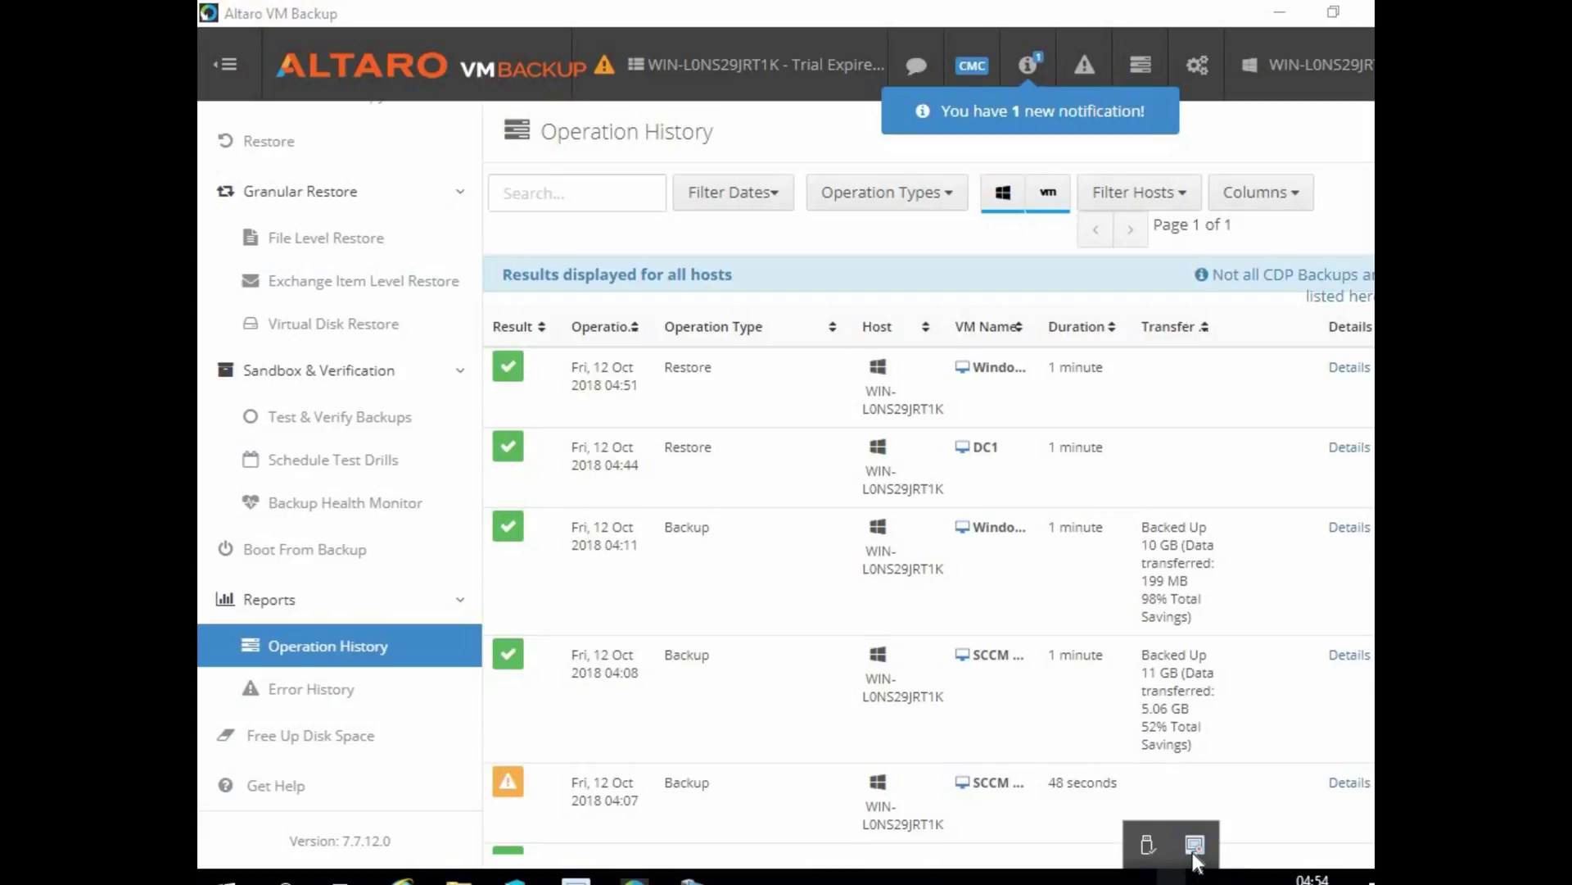
right_click(1195, 851)
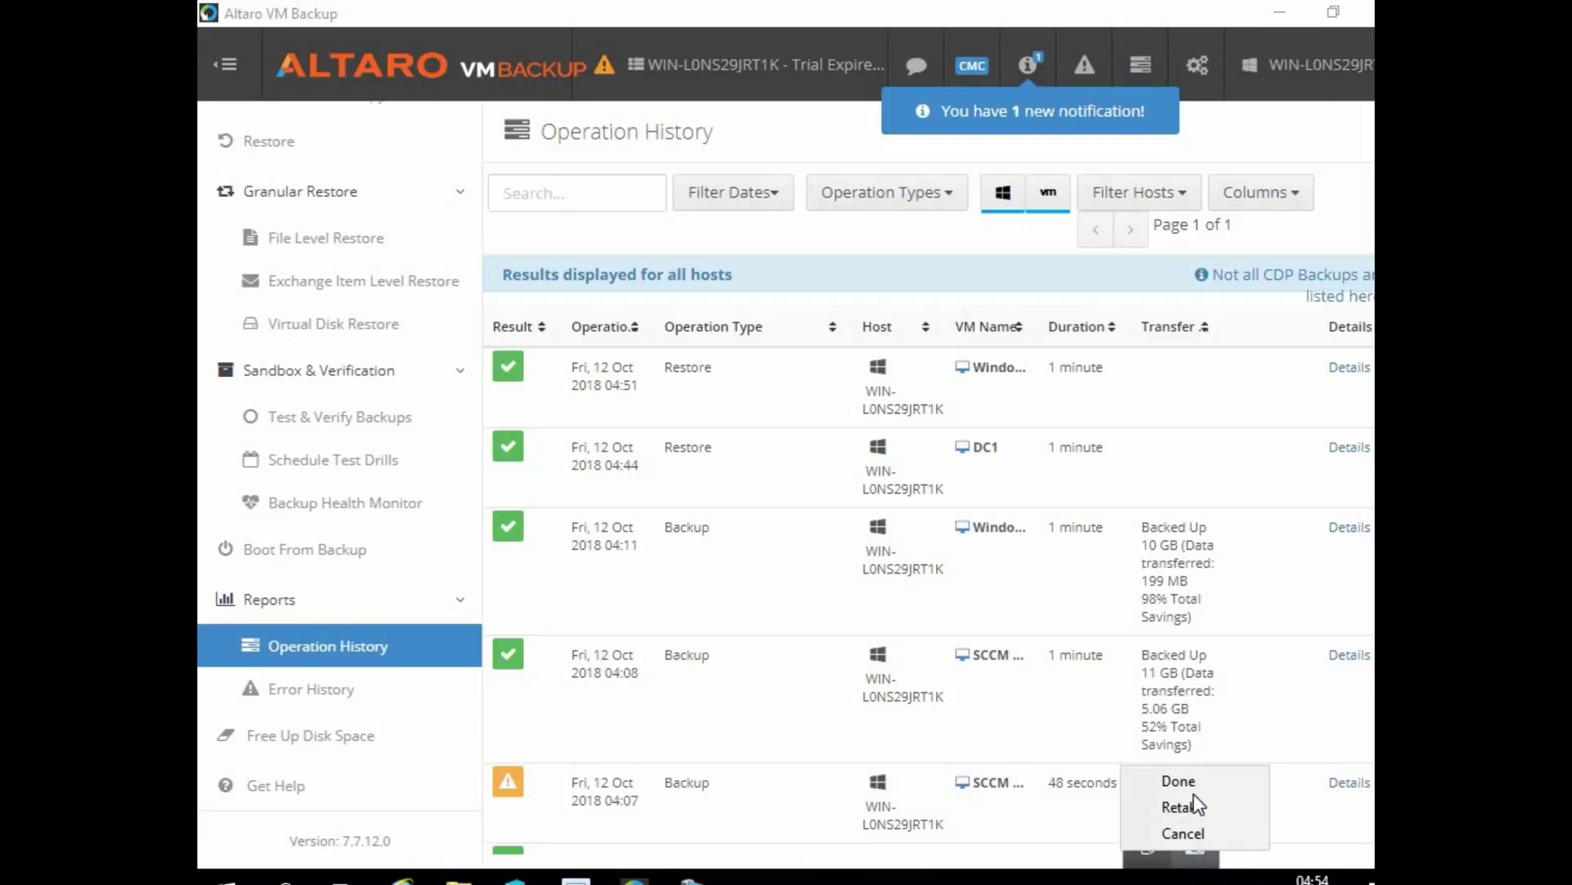